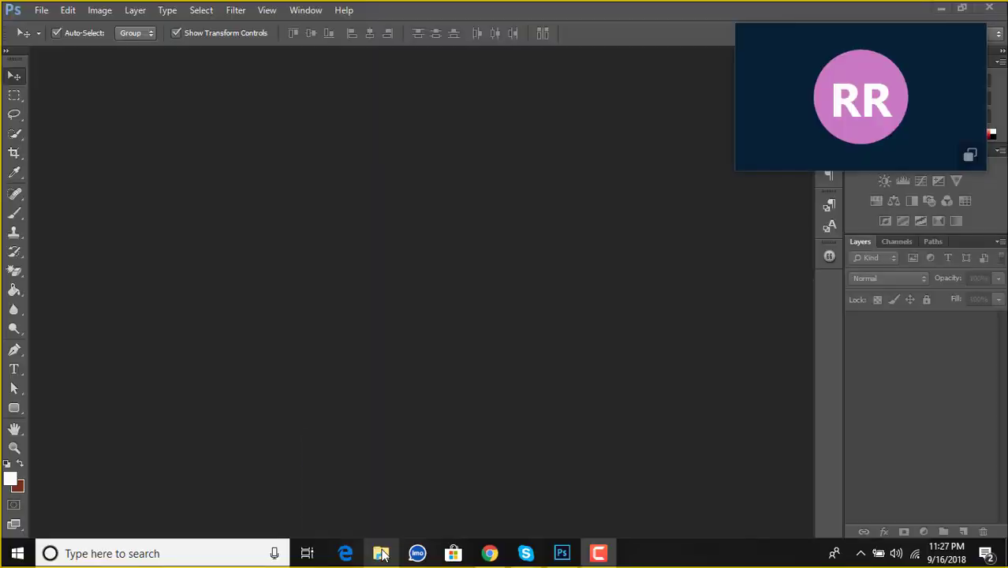
Step: Open business card.psd from the class tutorial folder in Photoshop
click(381, 553)
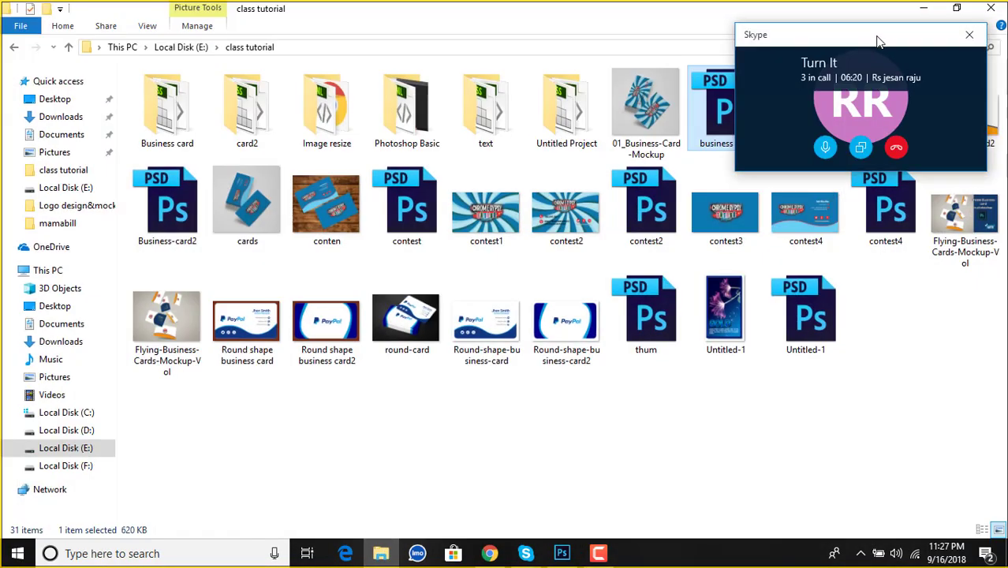
click(560, 466)
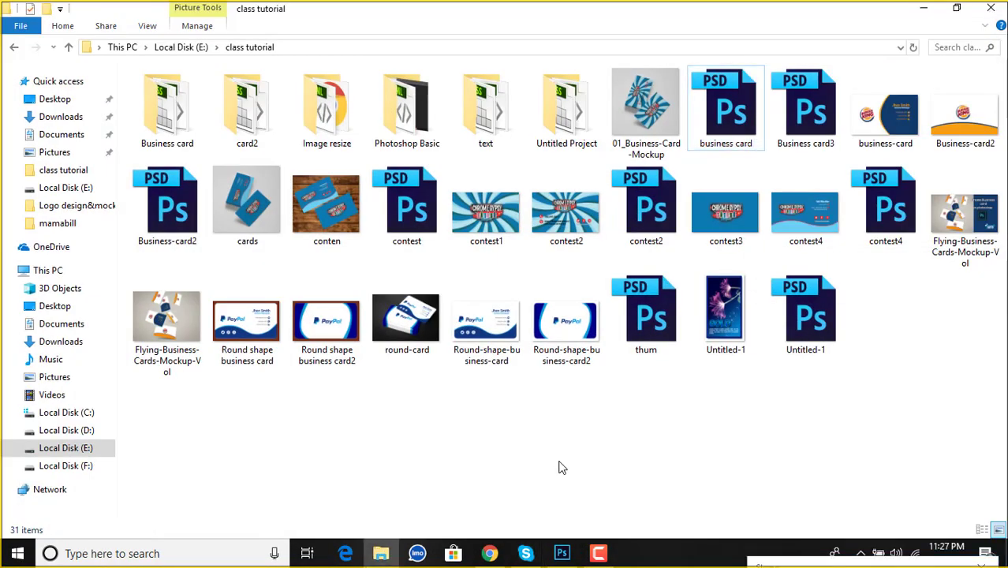
double_click(719, 123)
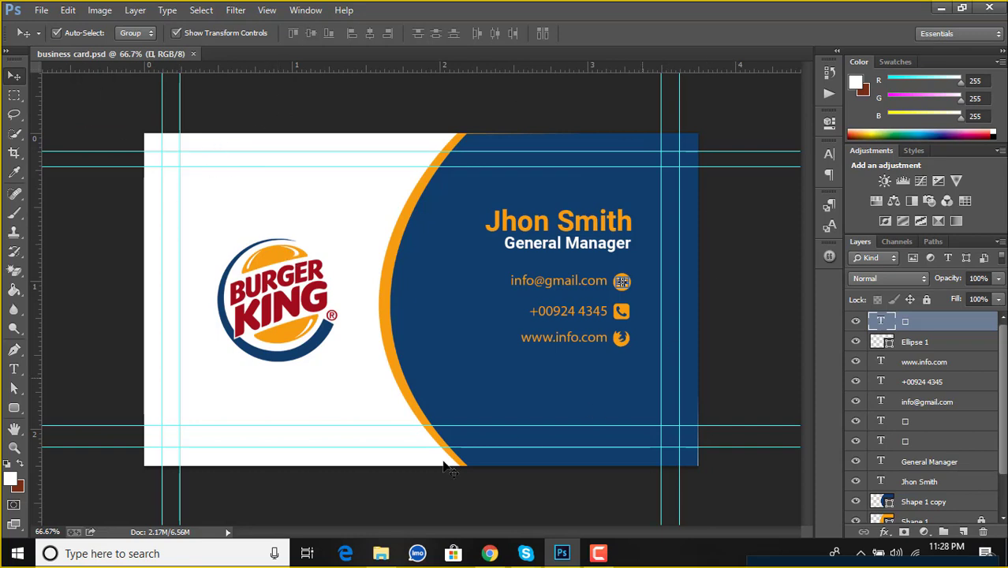
Step: Rasterize the burger-king-logo layer into a pixel layer
click(749, 325)
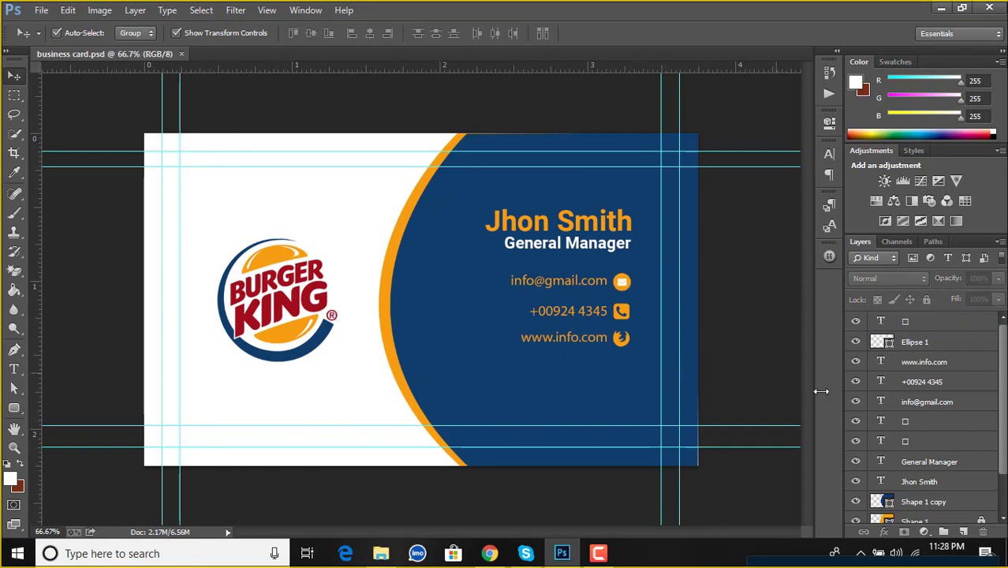
scroll(907, 441, down, 2)
click(944, 493)
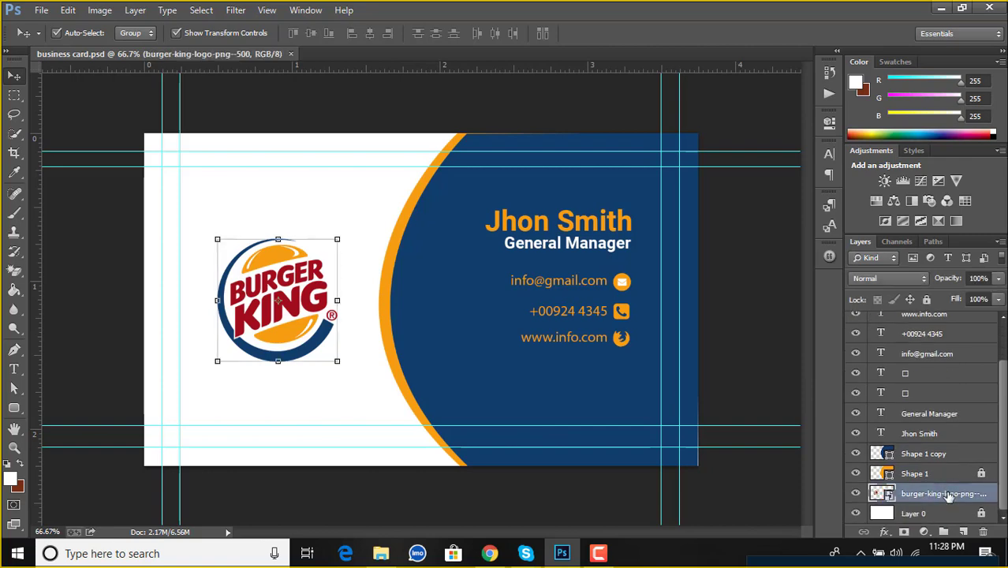
right_click(964, 491)
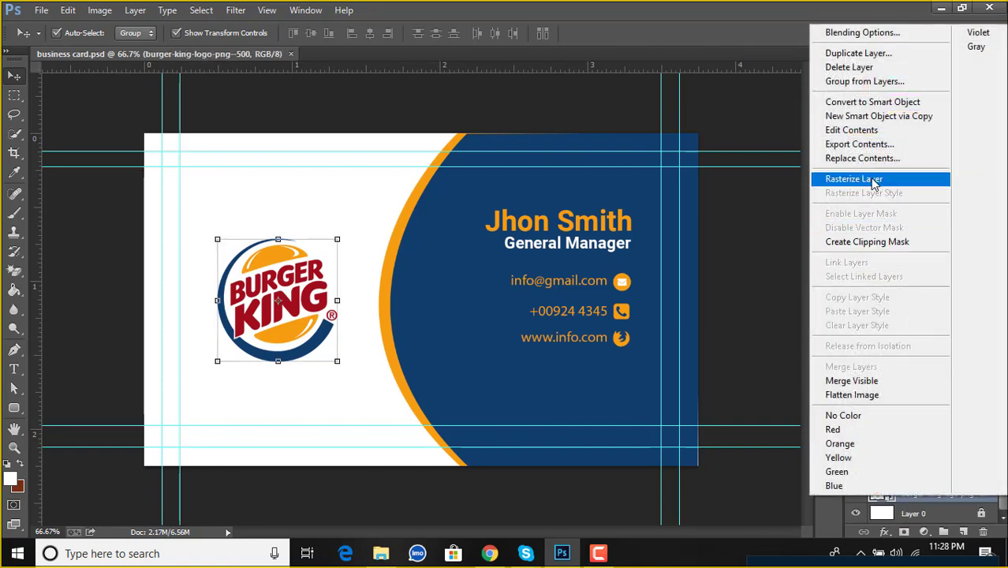
click(871, 178)
Step: Check the Shape 1, Layer 0 and burger-king-logo layers in the Layers panel
click(957, 477)
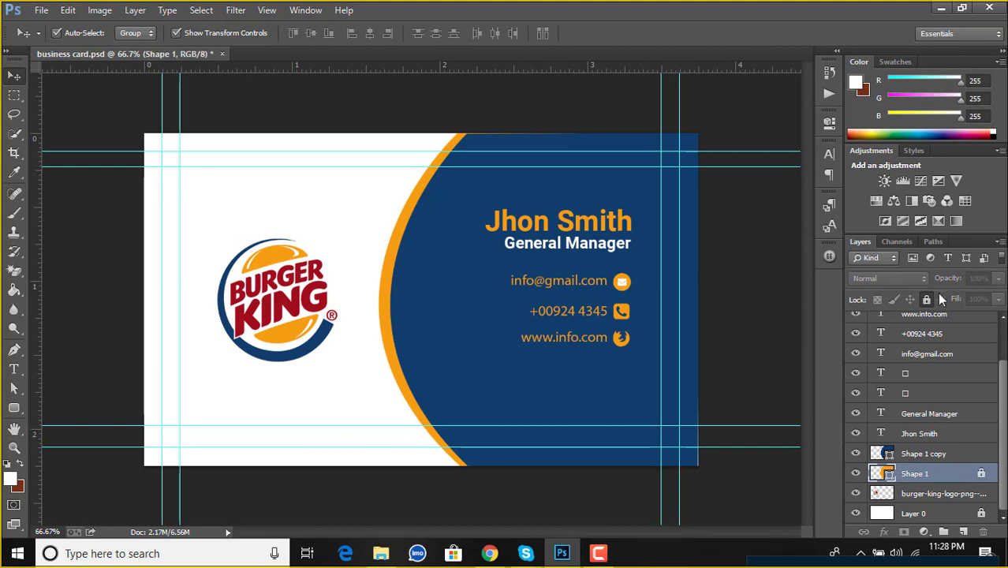
scroll(947, 441, up, 1)
scroll(939, 445, up, 1)
scroll(939, 458, down, 2)
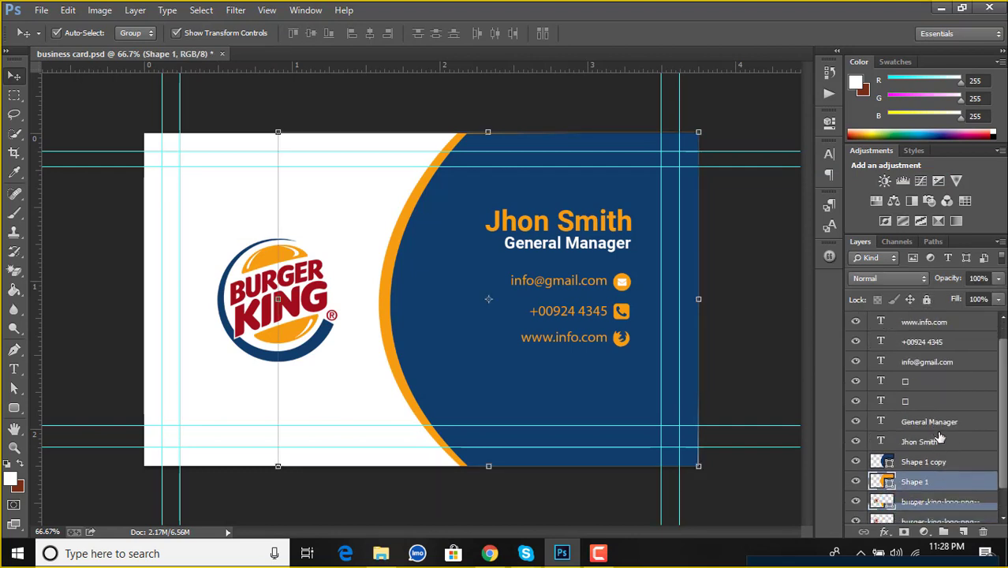
click(944, 513)
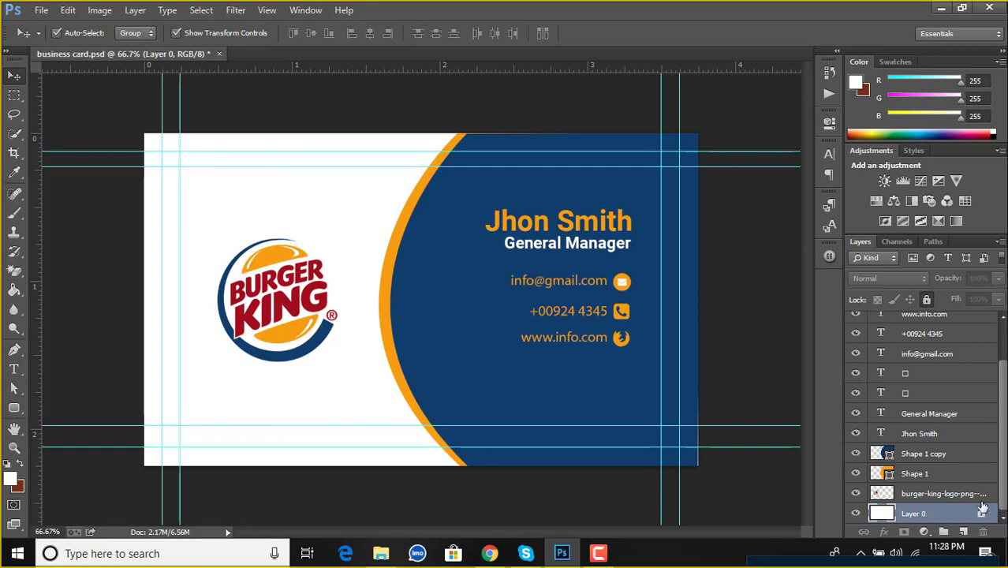
click(947, 493)
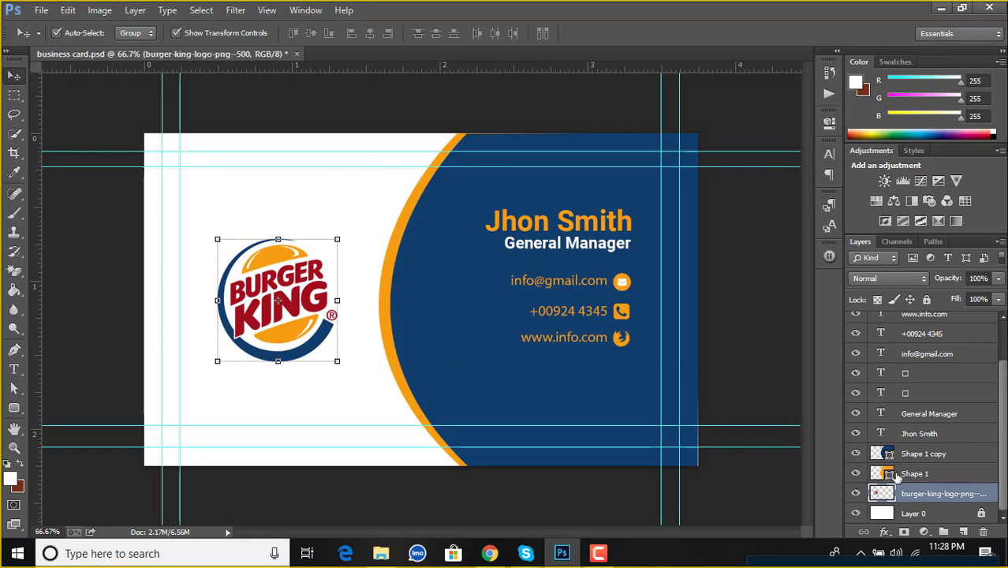
scroll(949, 472, up, 2)
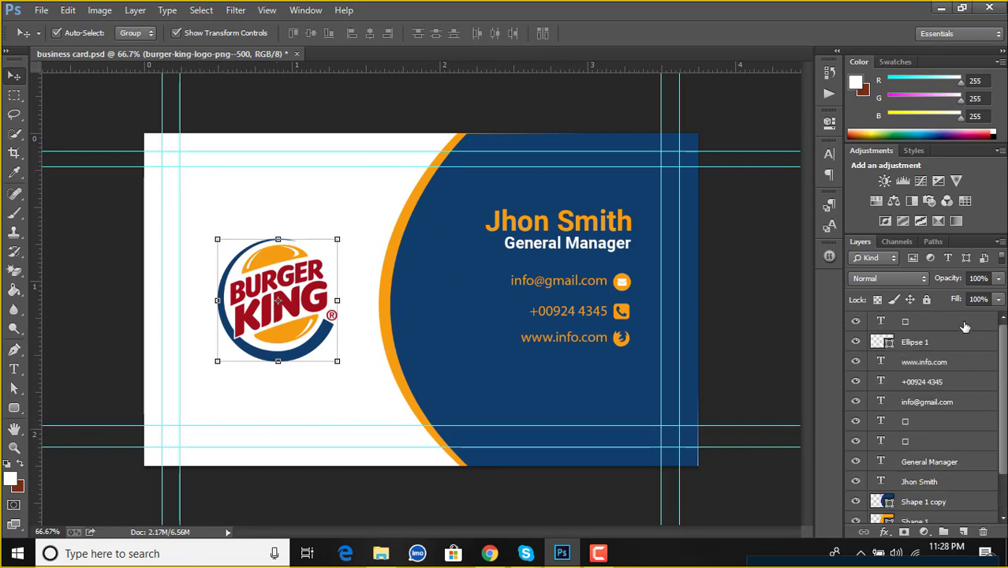
scroll(931, 468, down, 3)
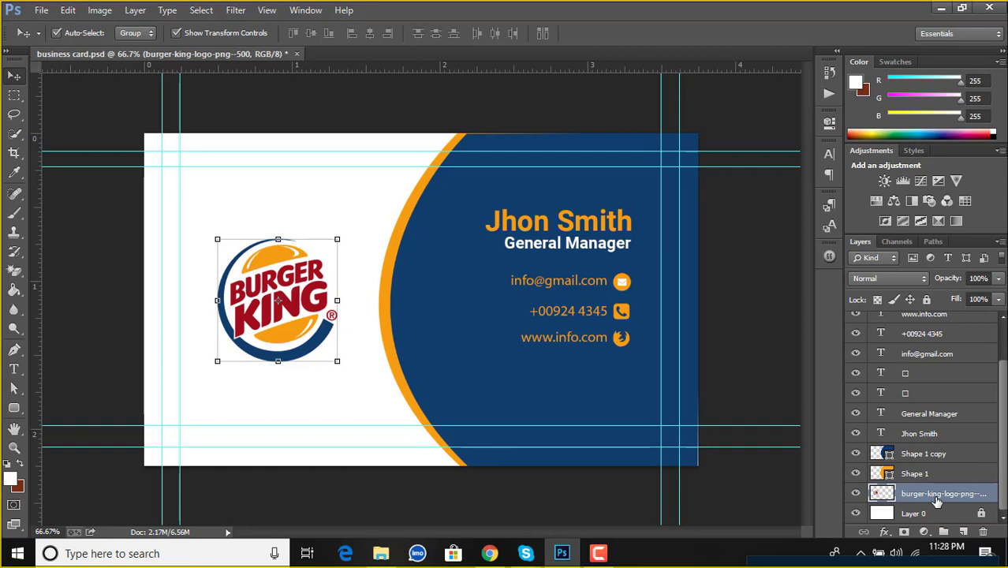
scroll(931, 449, up, 2)
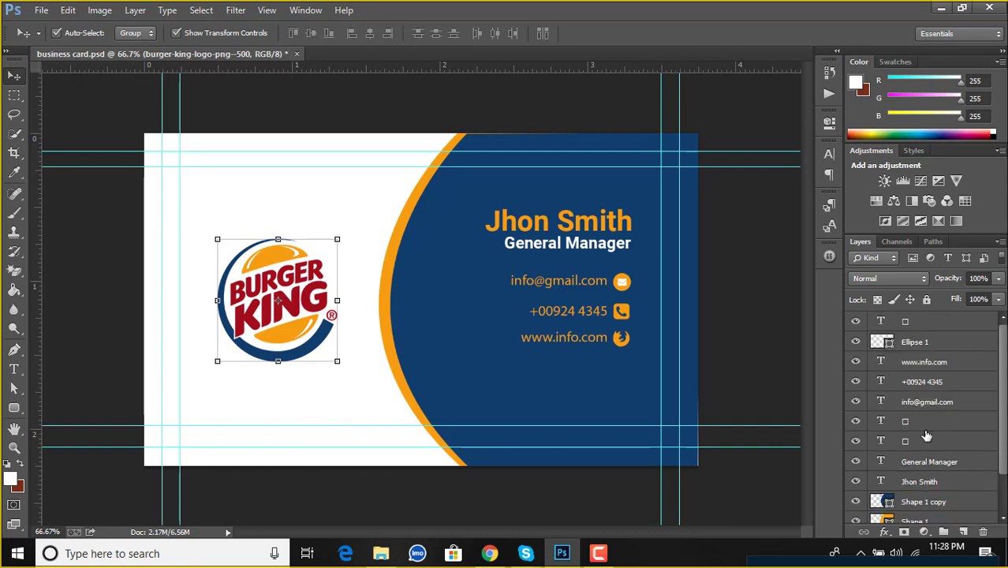
Step: Group every layer from the top down to burger-king-logo into Group 1 with Ctrl+G
shift+click(922, 324)
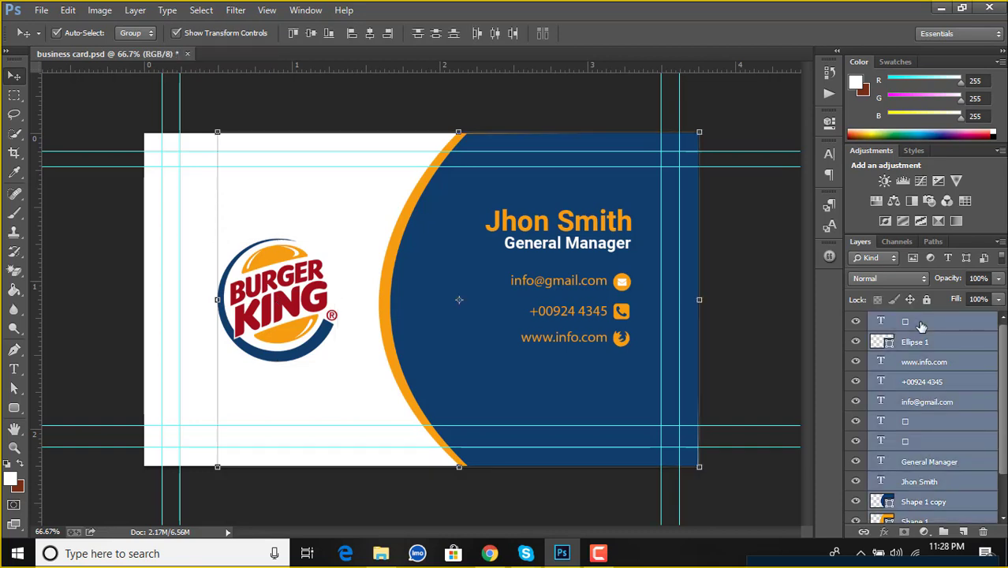
scroll(931, 379, down, 2)
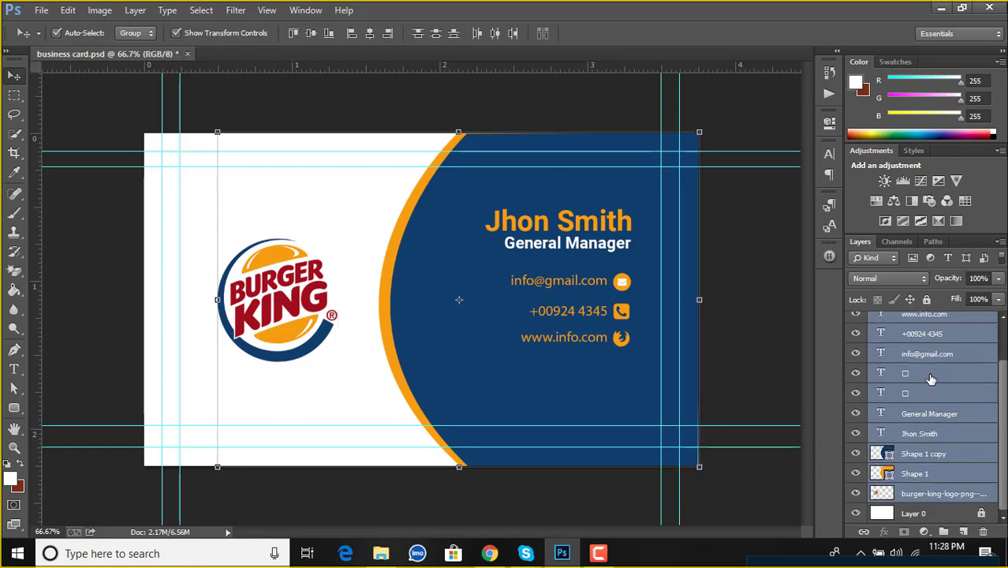
key(ctrl+g)
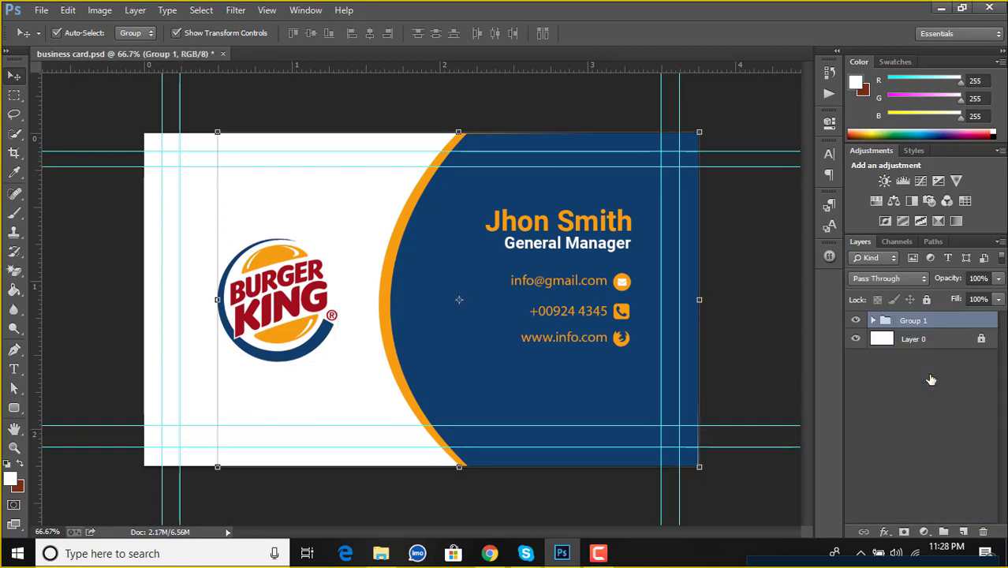
click(929, 374)
click(944, 323)
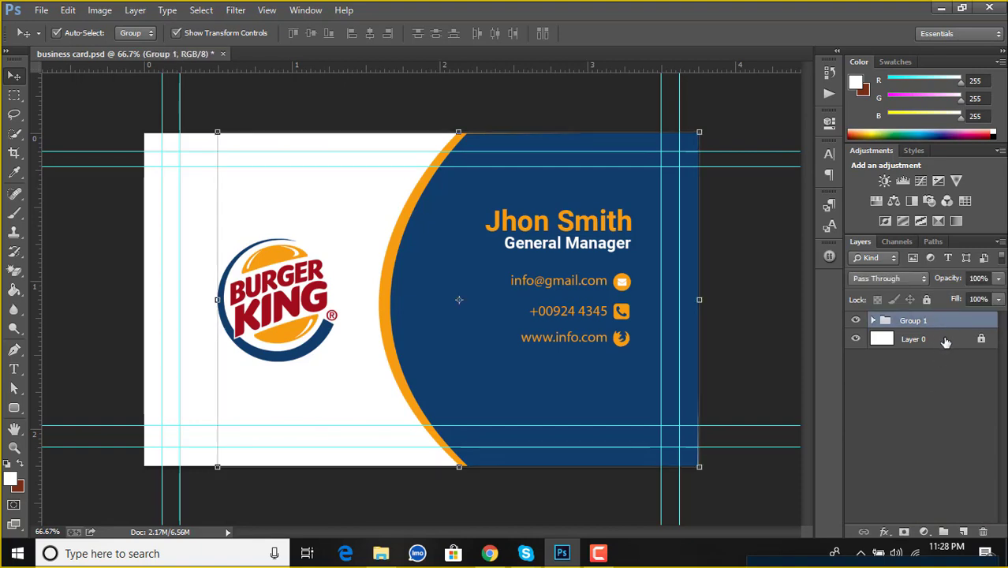
click(72, 365)
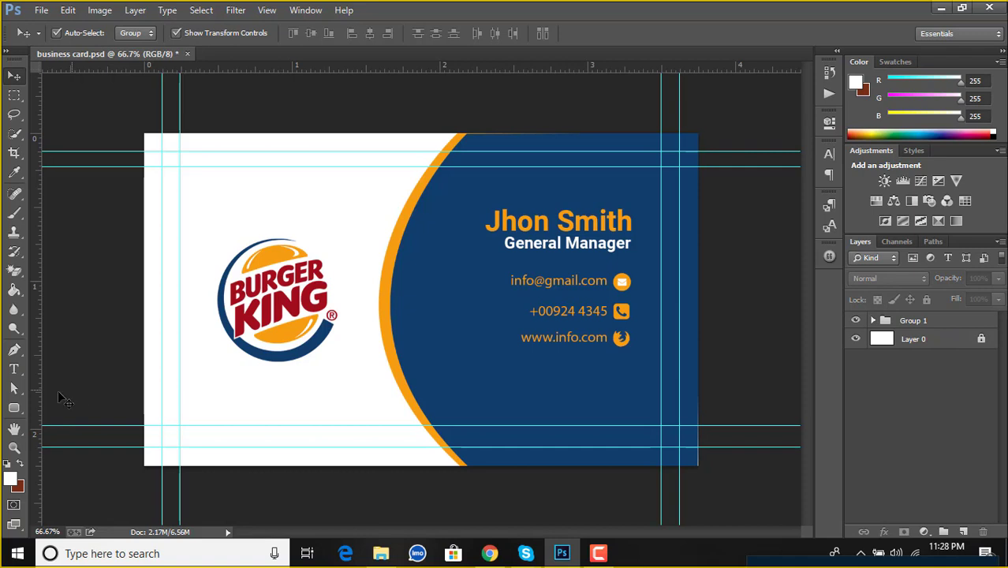
Step: Create a 1050 × 600 px rounded rectangle
click(14, 411)
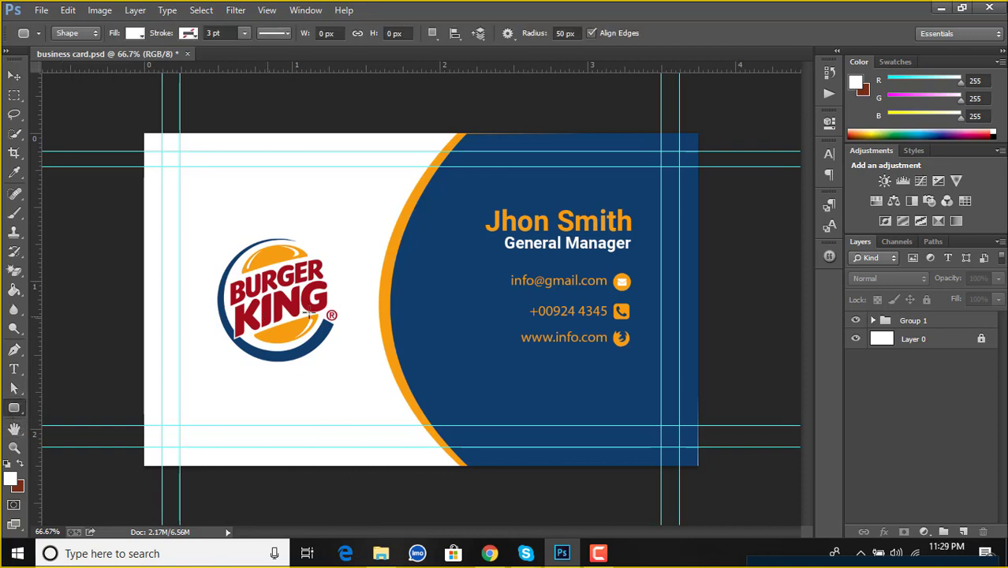
click(422, 269)
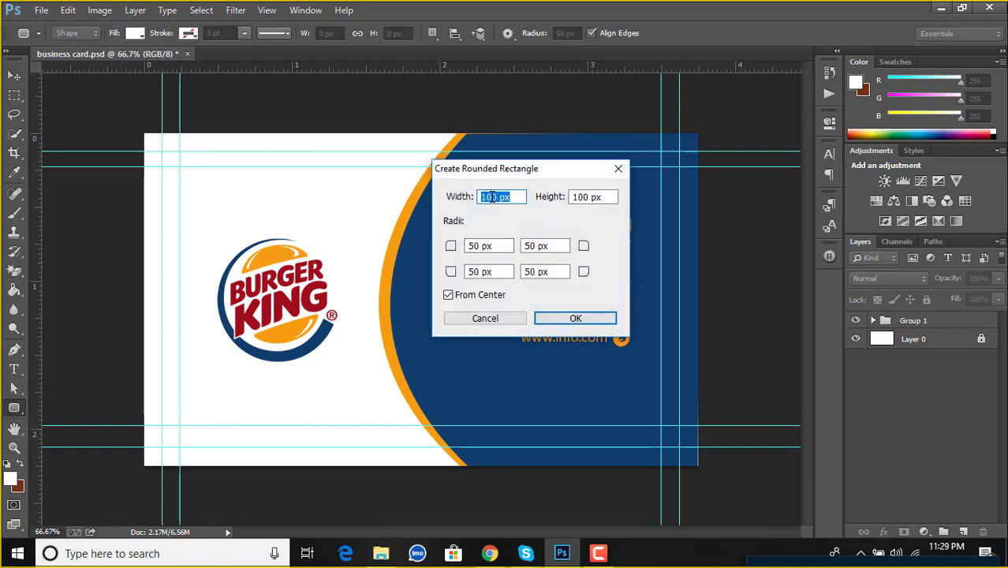
click(492, 197)
text(5)
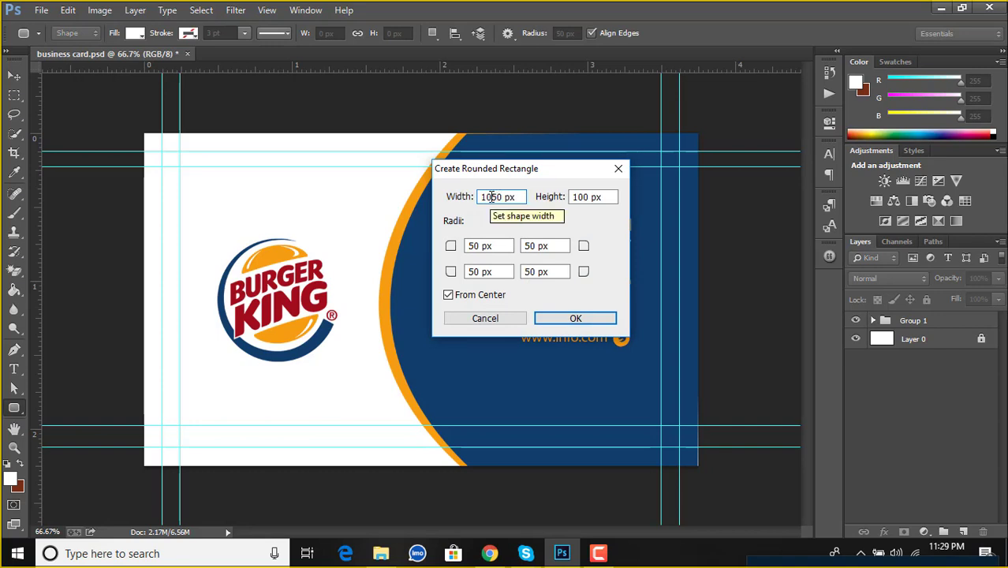
click(606, 197)
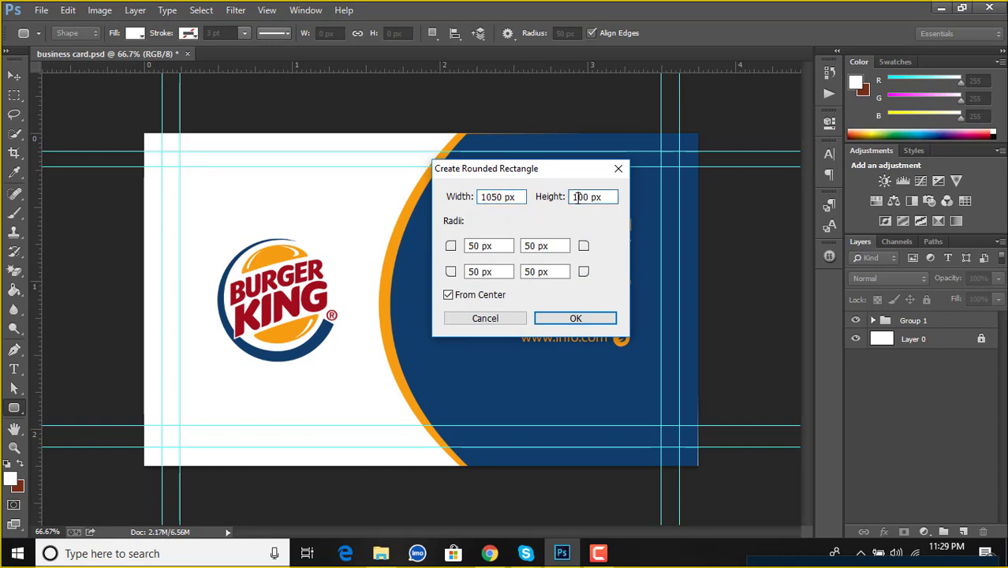
click(578, 197)
key(BackSpace)
text(6)
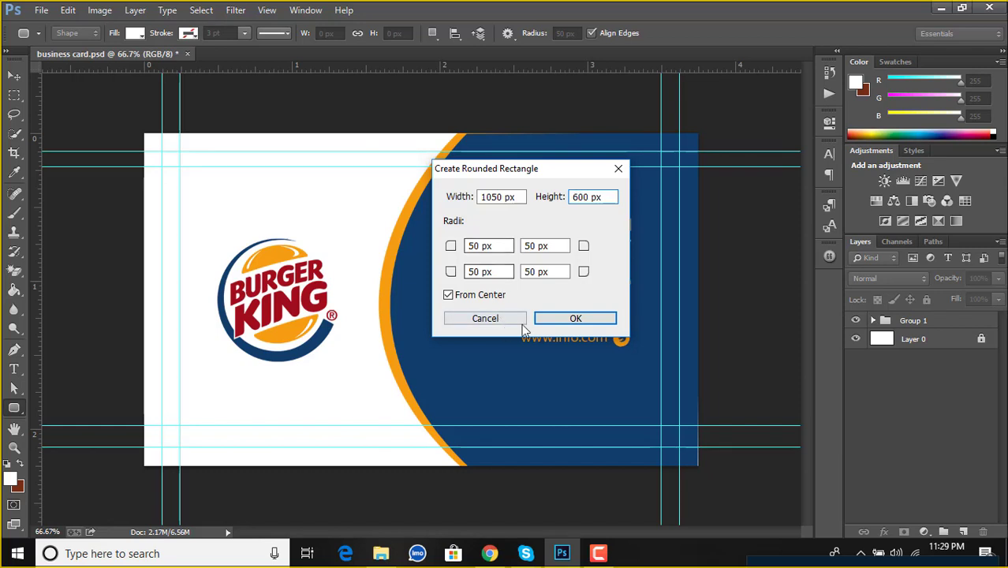
click(578, 318)
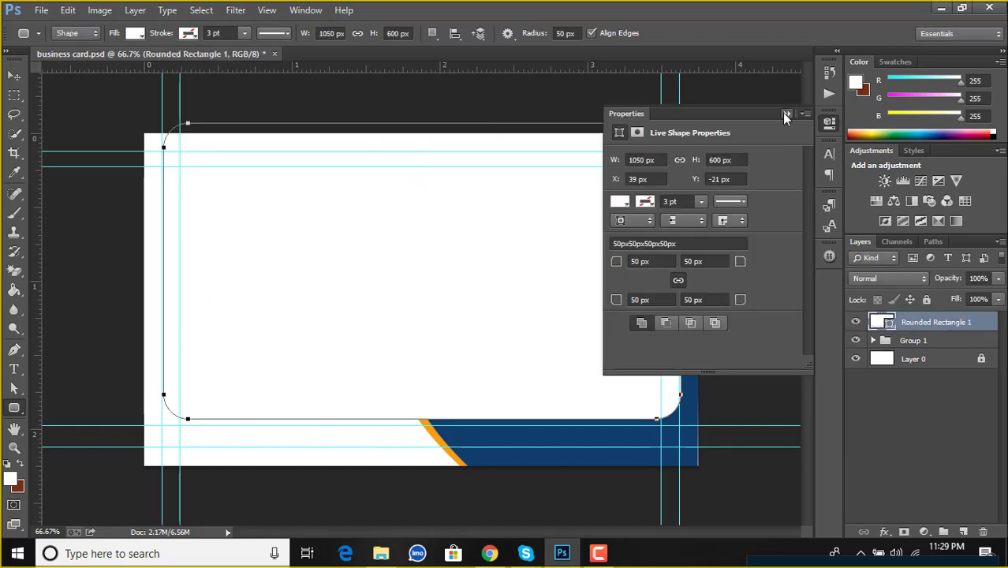
click(787, 115)
Step: Move Rounded Rectangle 1 over the card and below Group 1 in the layer stack
key(v)
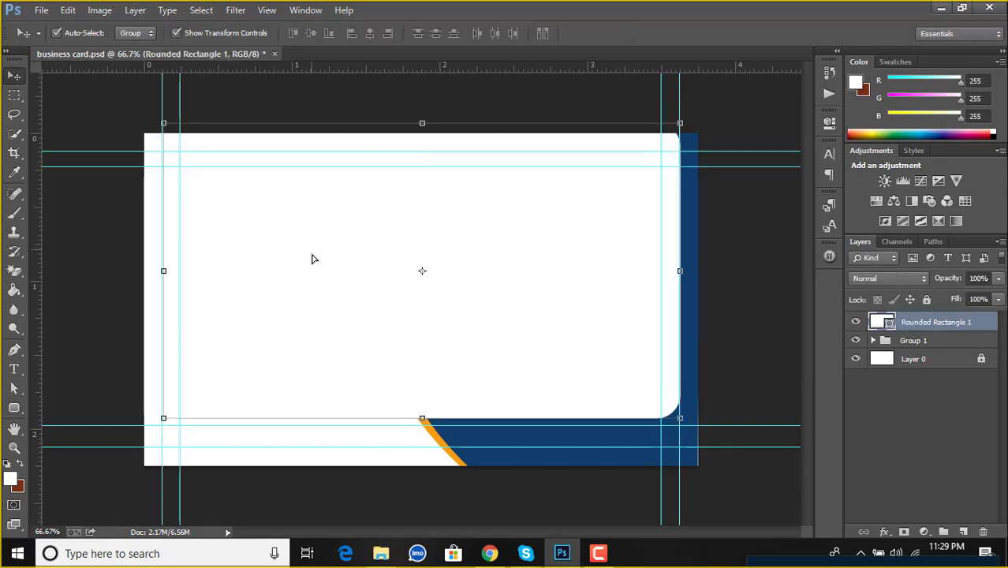
drag(313, 258, 313, 287)
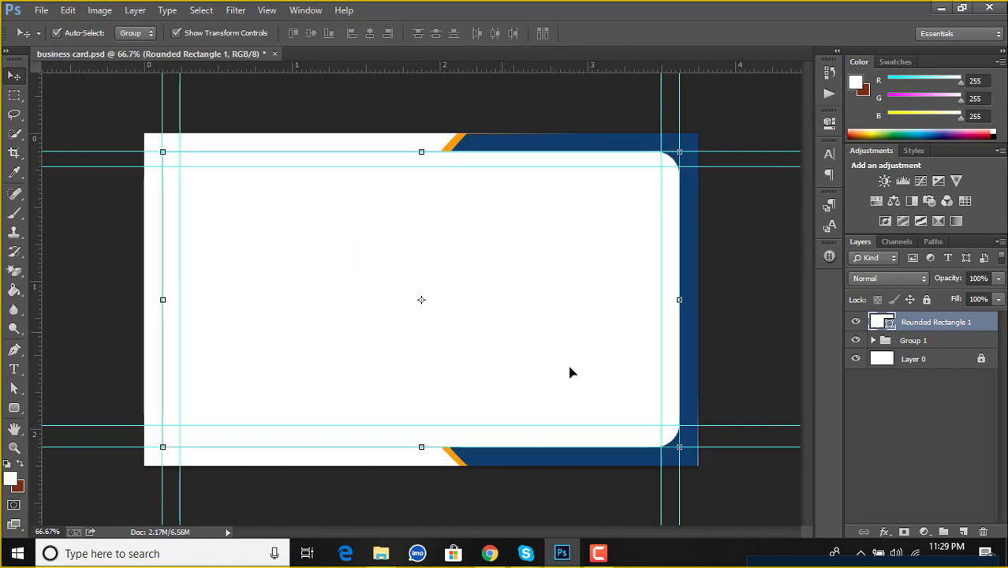
drag(944, 329, 939, 351)
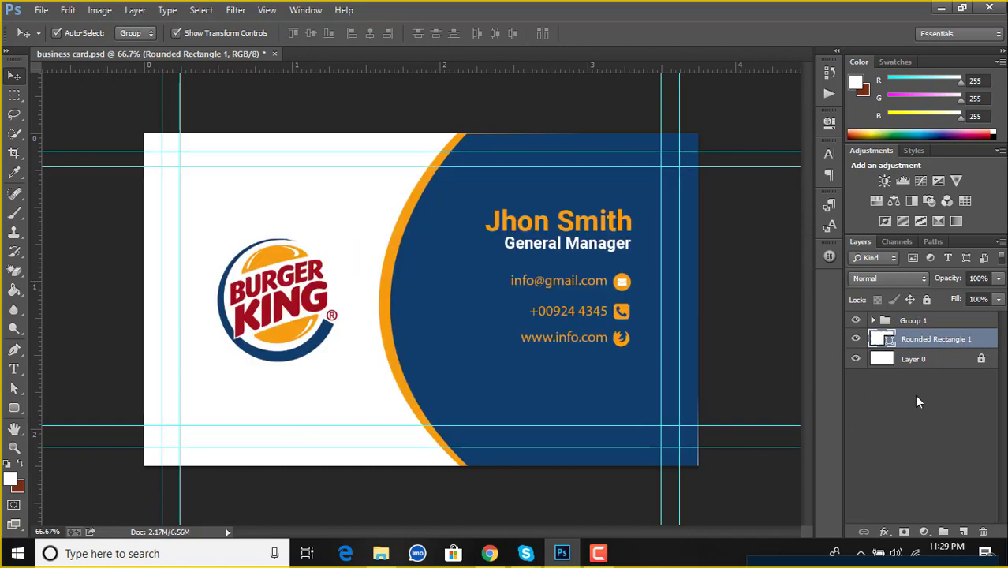
click(916, 401)
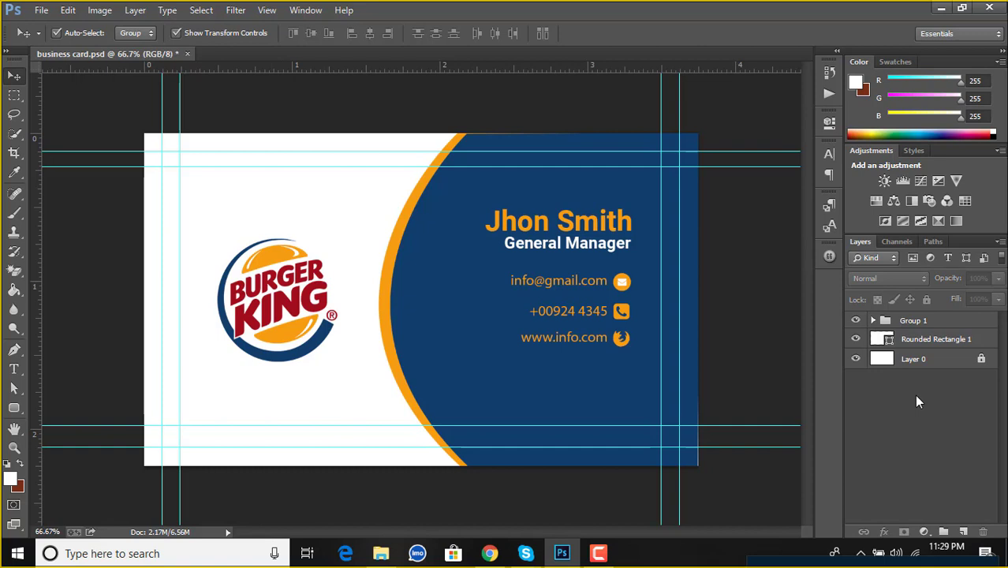
click(931, 338)
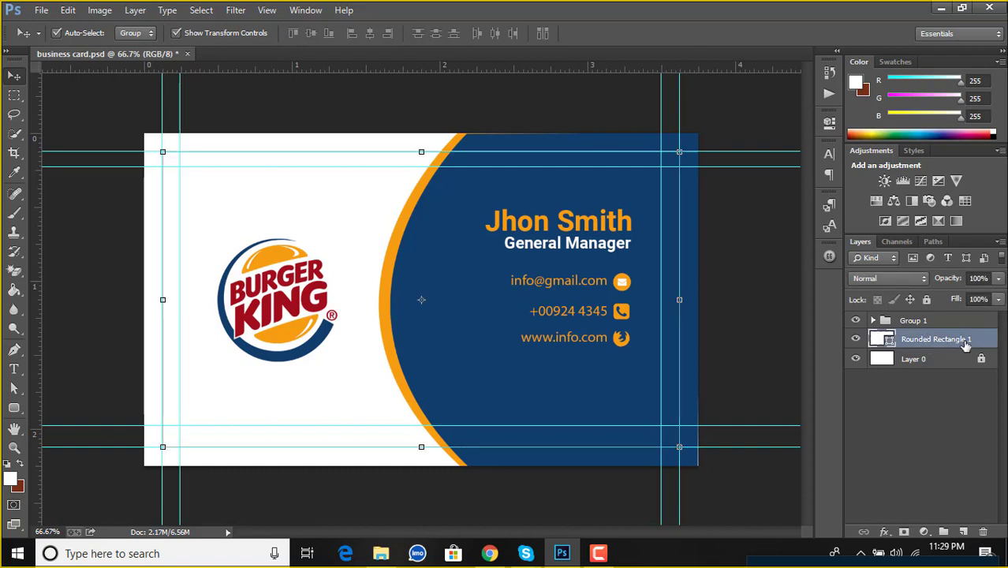
click(943, 409)
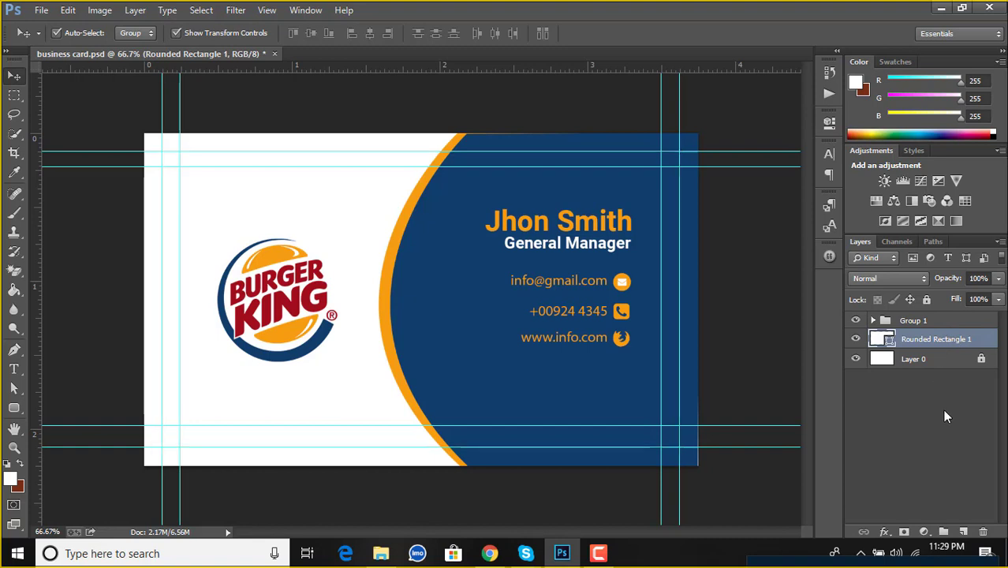
click(891, 321)
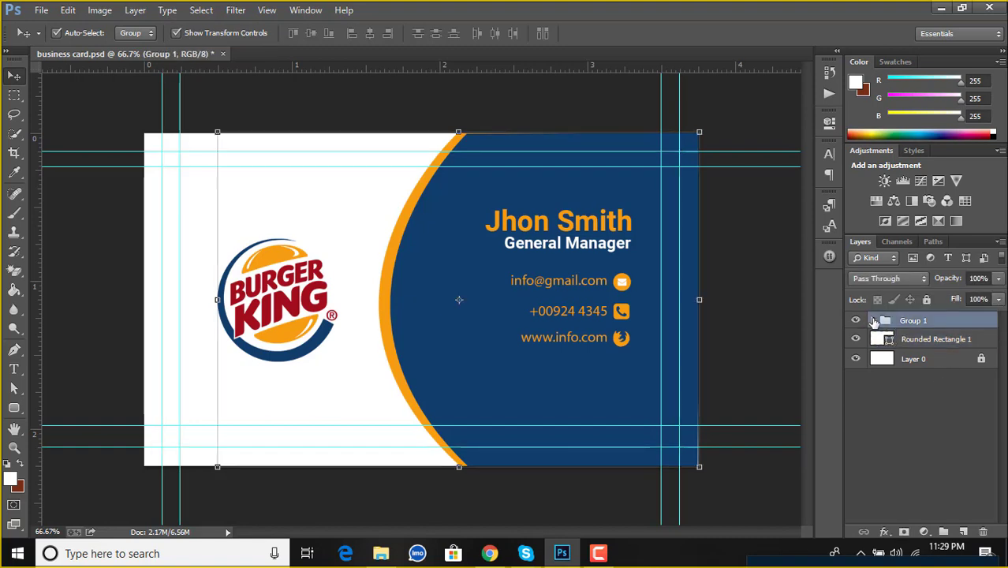
click(873, 320)
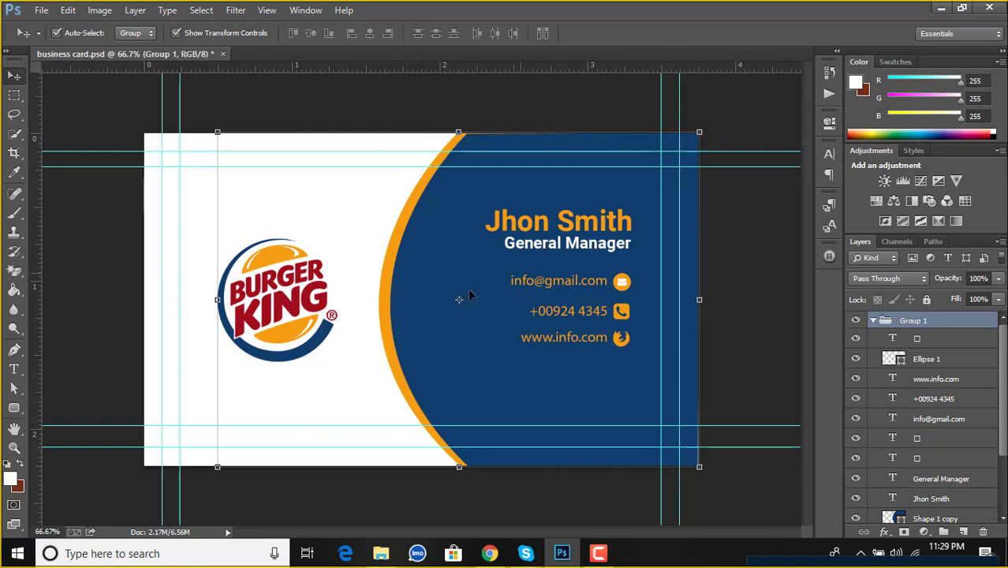
click(872, 320)
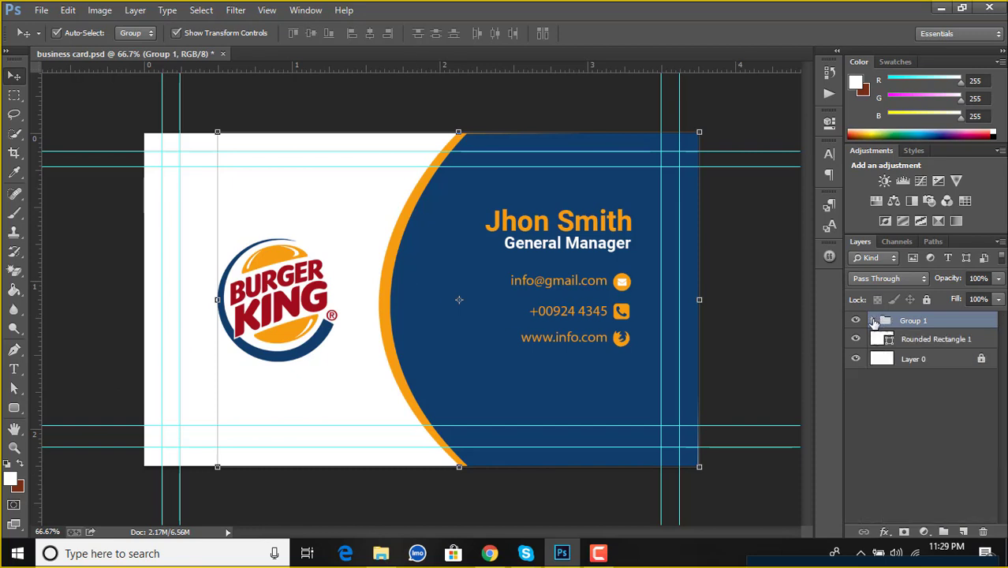
shift+click(985, 340)
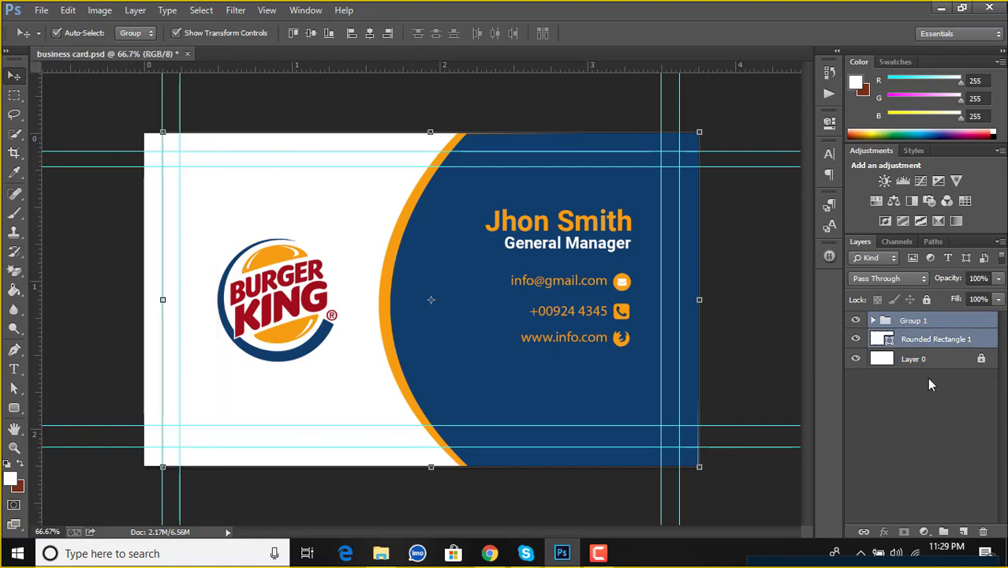
click(892, 436)
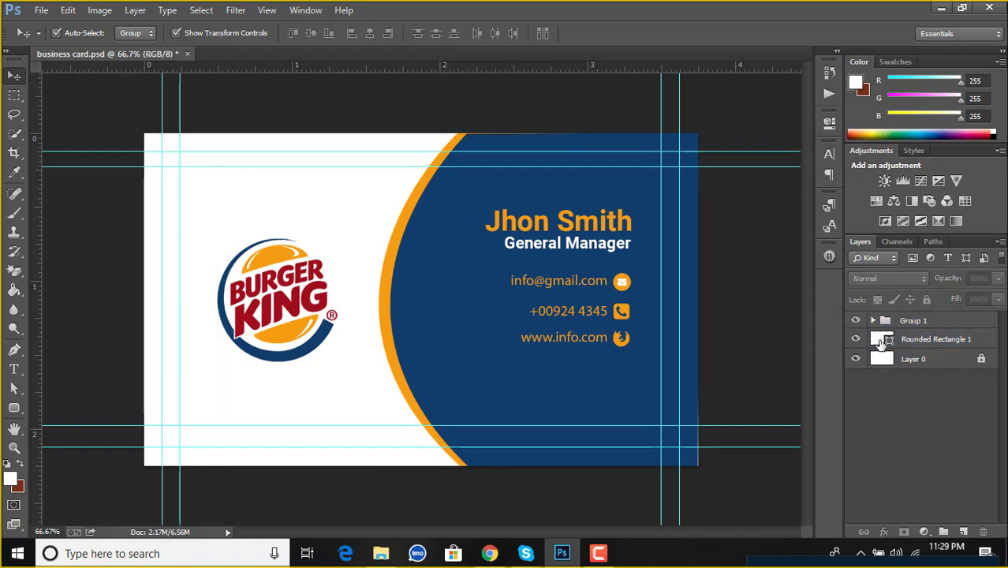
click(984, 345)
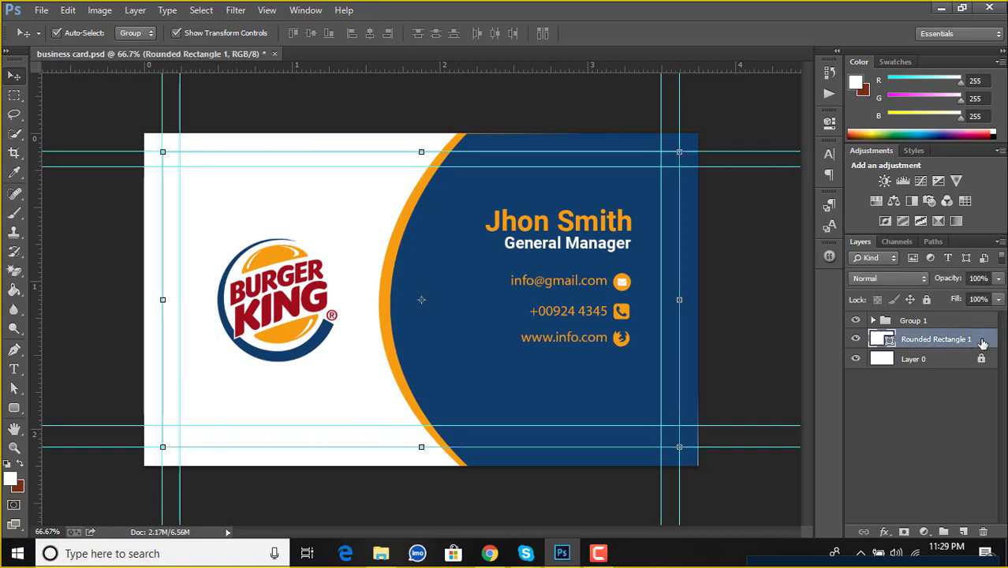
shift+click(967, 321)
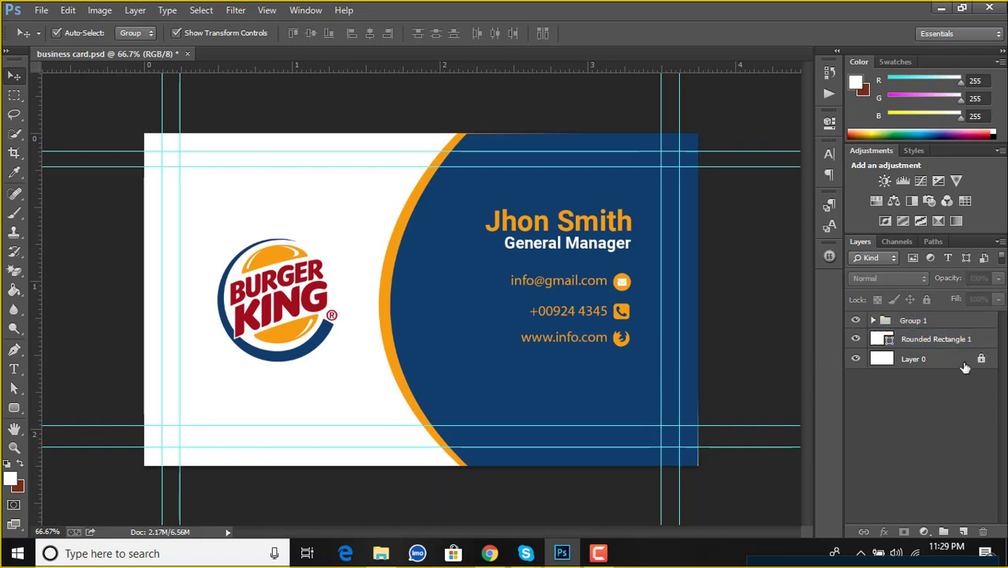
click(922, 339)
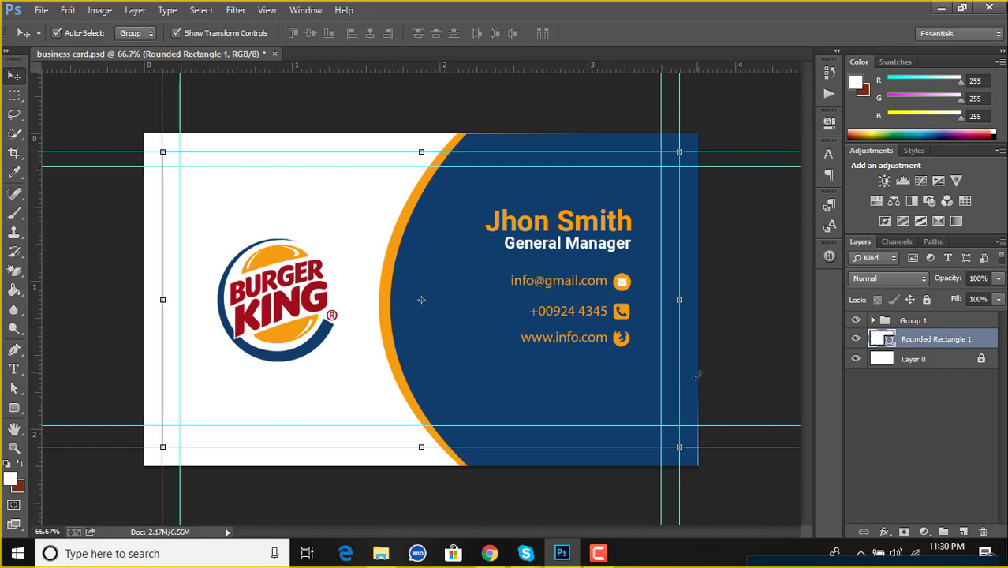
drag(671, 351, 426, 285)
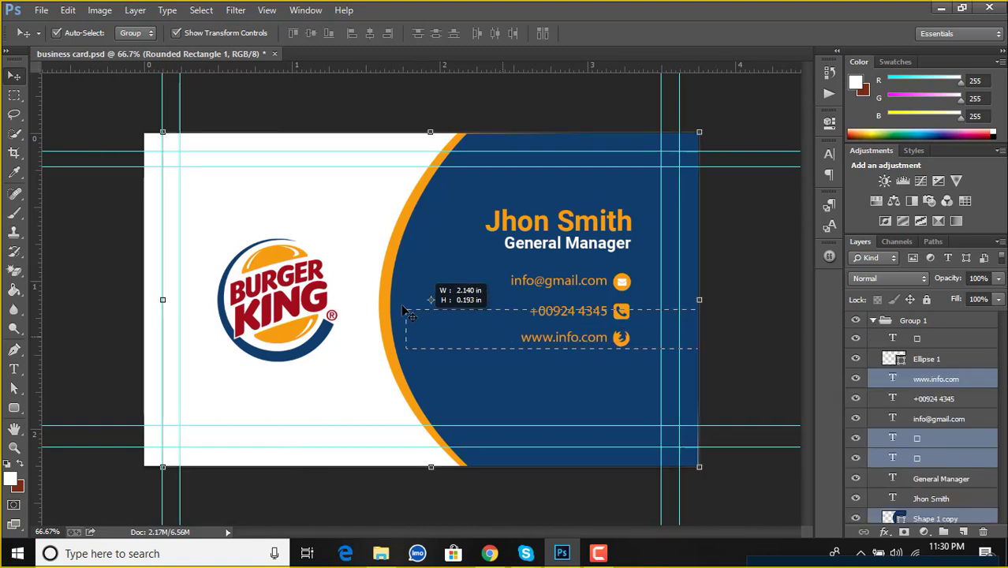
click(732, 384)
click(873, 320)
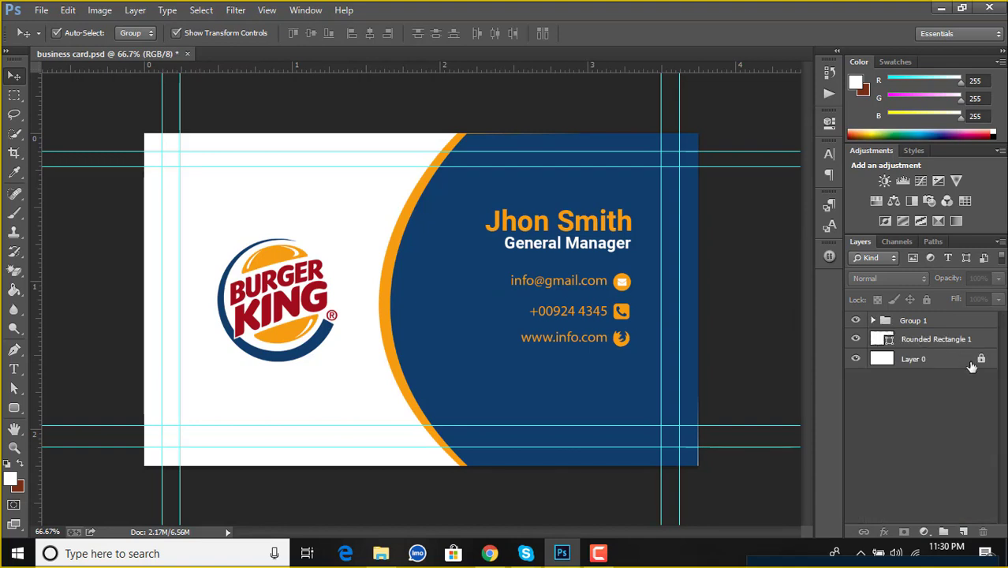
click(986, 341)
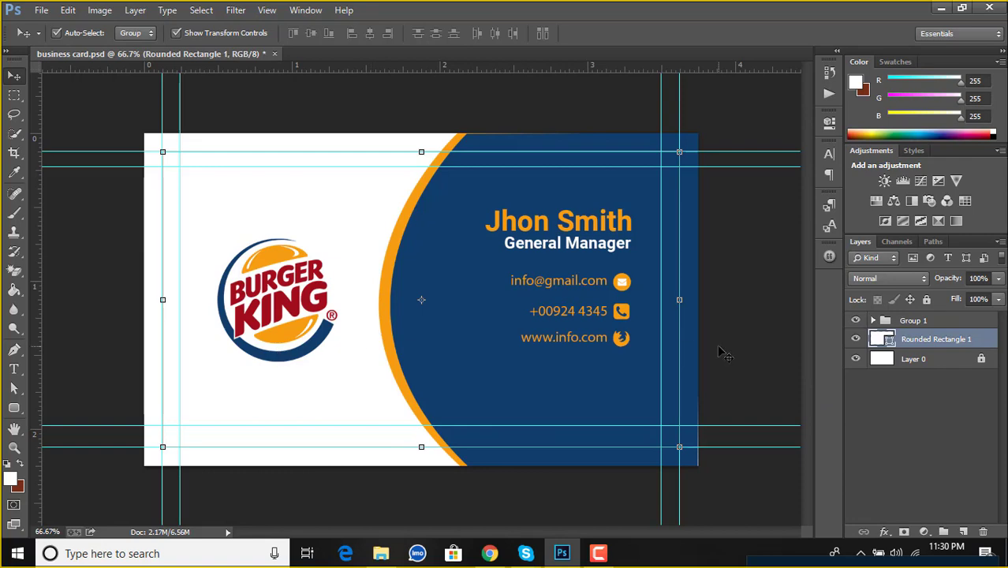
click(732, 356)
click(988, 340)
Step: Rasterize the Rounded Rectangle 1 shape layer and keep it selected
right_click(981, 346)
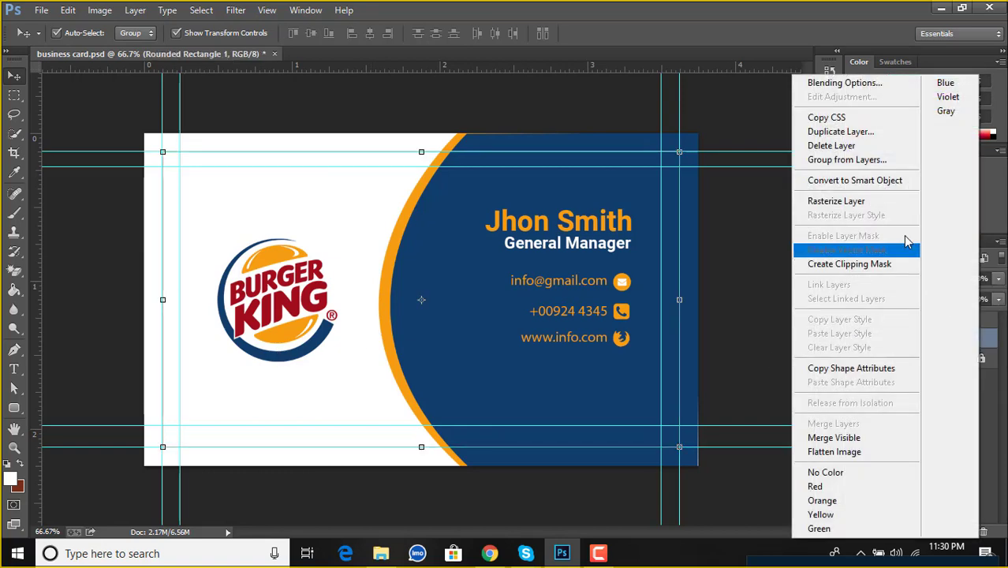
click(868, 200)
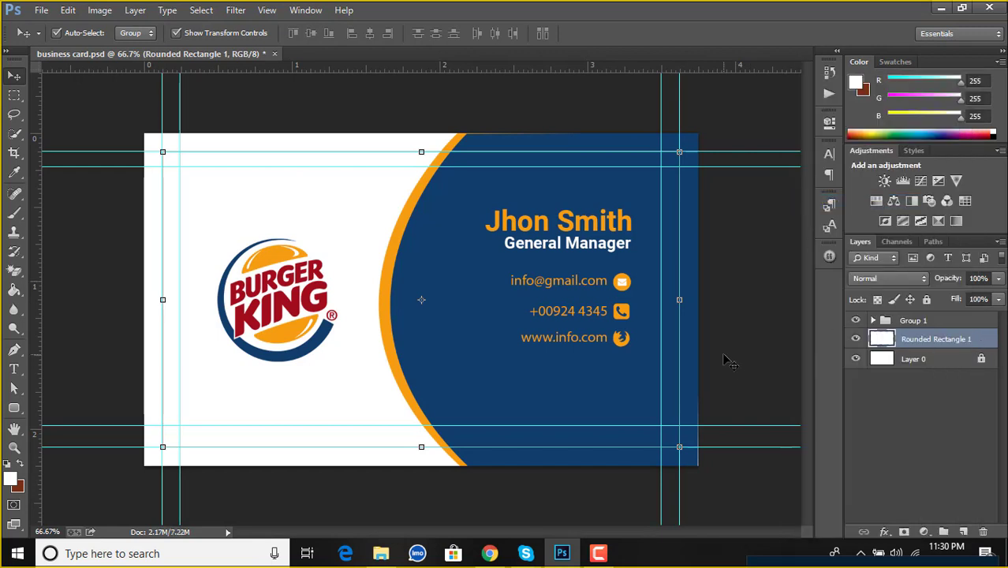
click(915, 323)
click(913, 399)
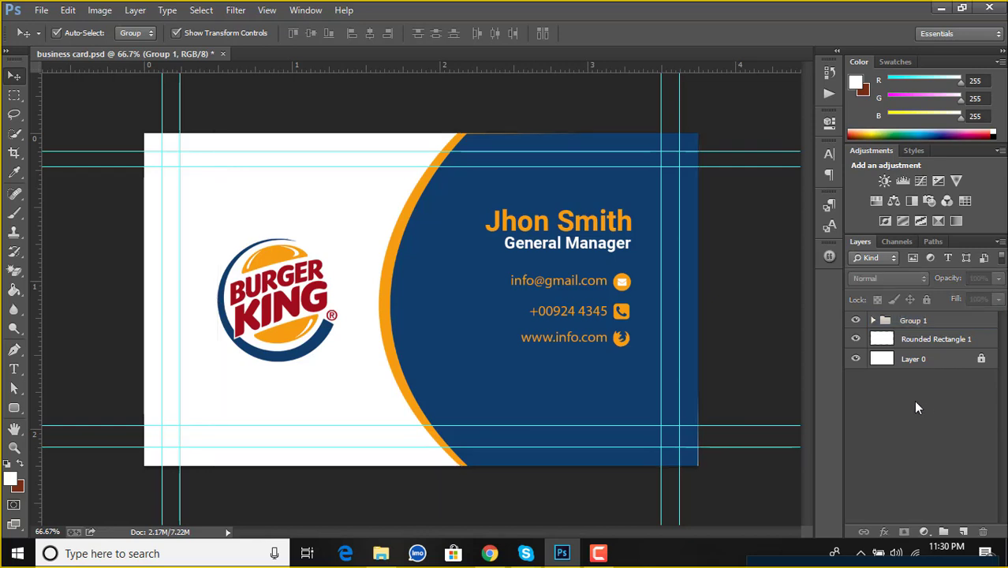
click(922, 345)
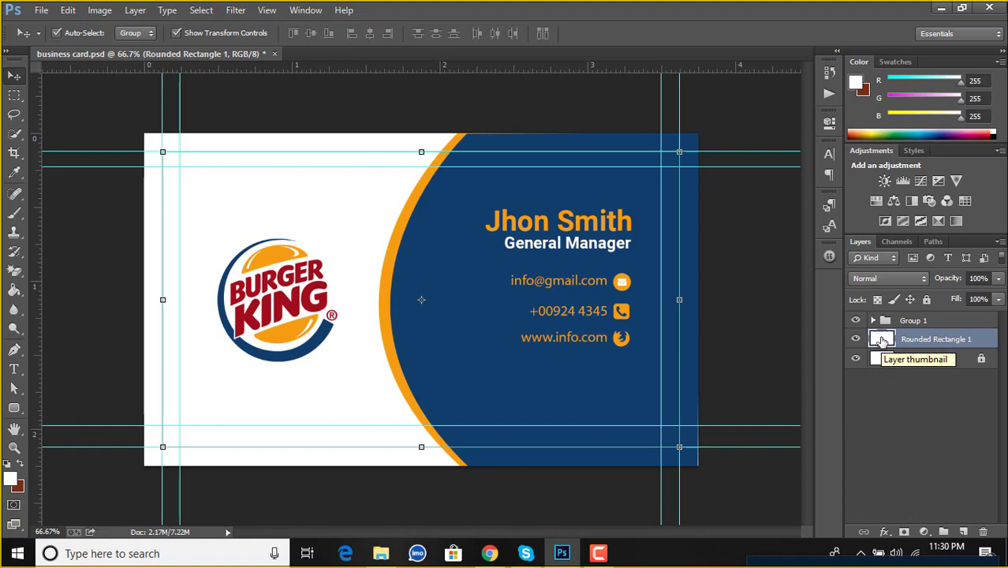
Step: Load Rounded Rectangle 1's outline as a selection and add Group 1 to the layer selection
ctrl+click(882, 339)
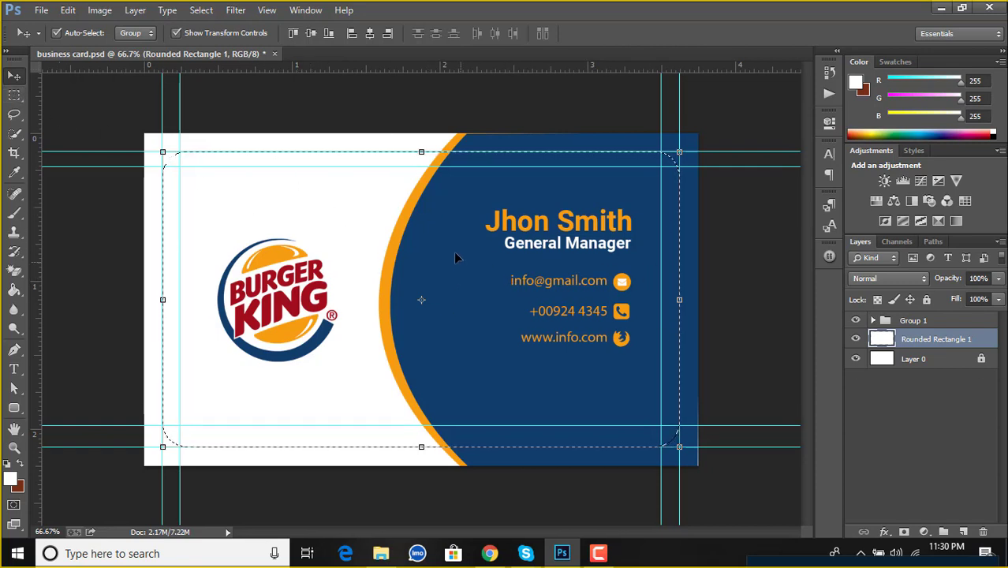
drag(454, 251, 468, 269)
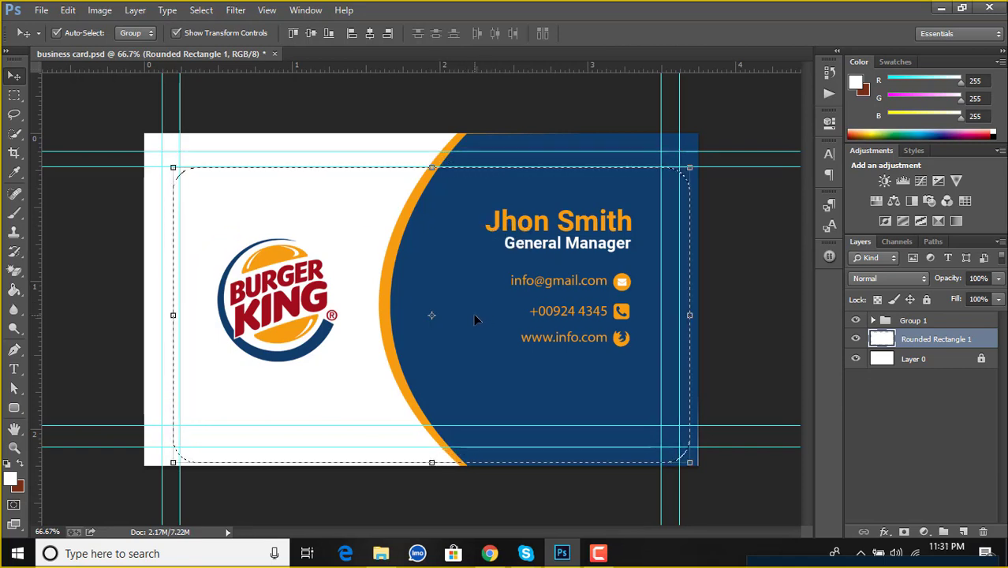
key(shift+Left)
key(shift+Left)
key(shift+Up)
key(shift+Up)
key(shift+Up)
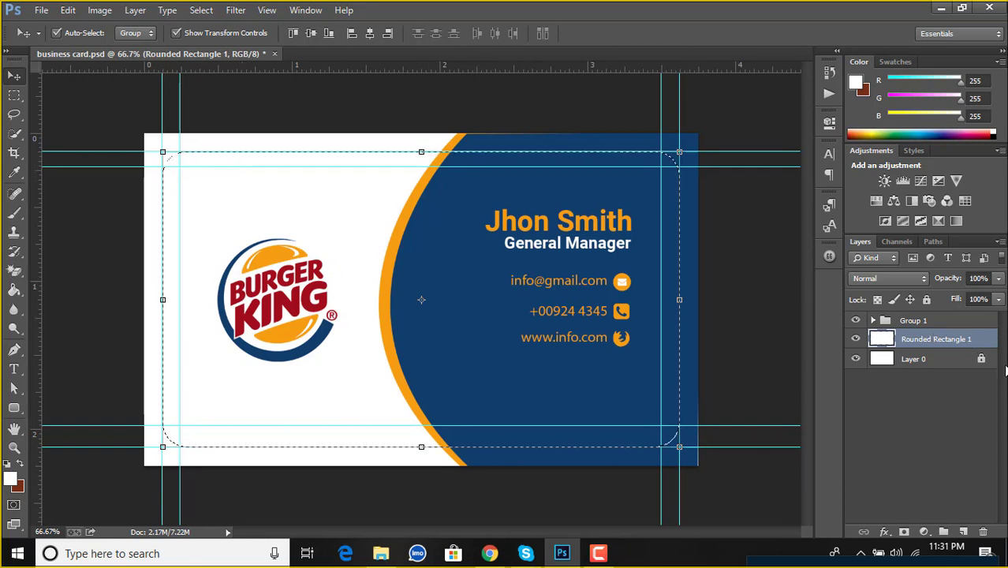
shift+click(955, 321)
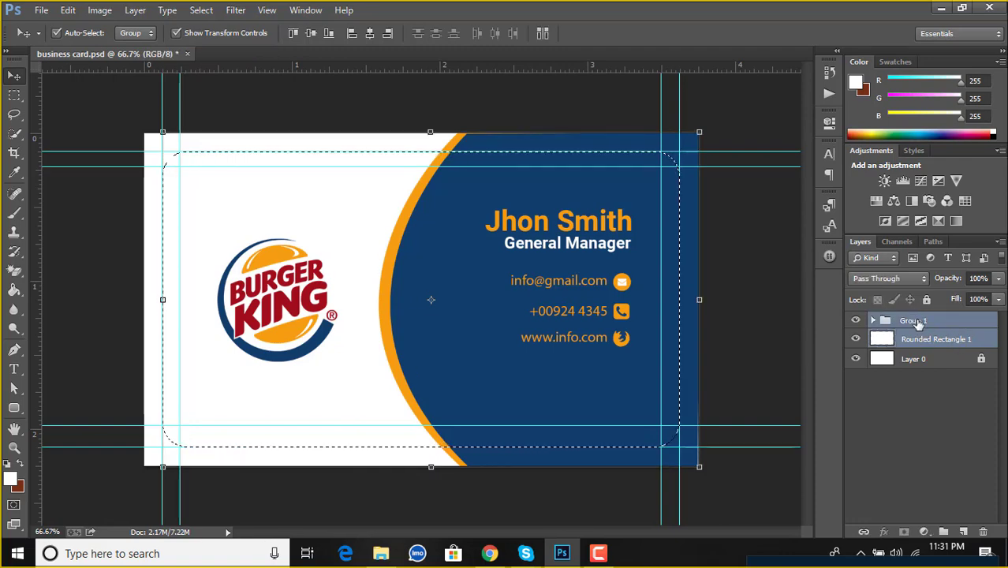
Step: Merge Group 1 with Rounded Rectangle 1, shift the artwork, then undo the merge with Ctrl+Z
right_click(977, 323)
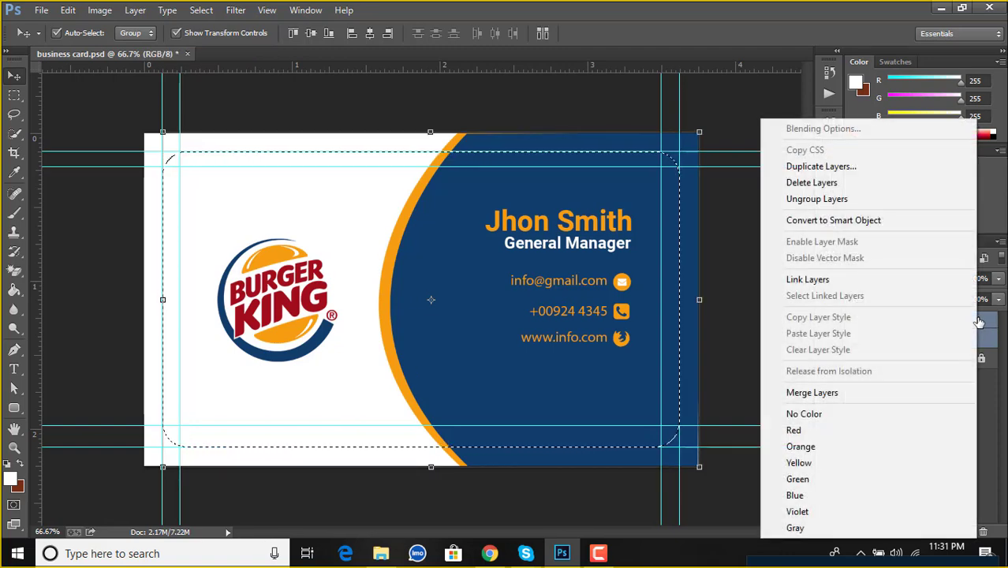
click(805, 395)
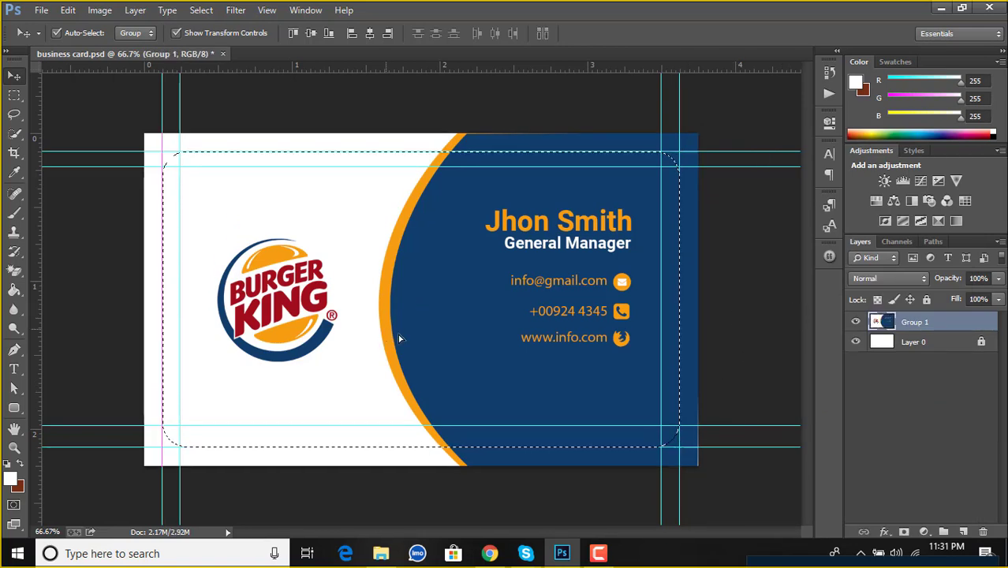
mouse_move(400, 338)
mouse_down()
mouse_move(461, 375)
mouse_move(550, 371)
mouse_move(448, 373)
mouse_move(482, 373)
mouse_move(413, 355)
mouse_up()
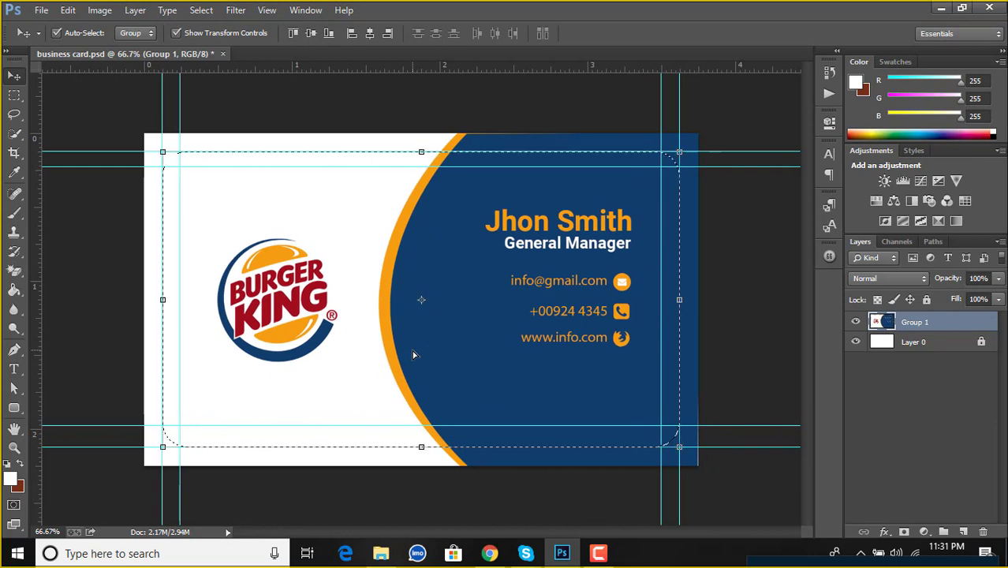
click(414, 352)
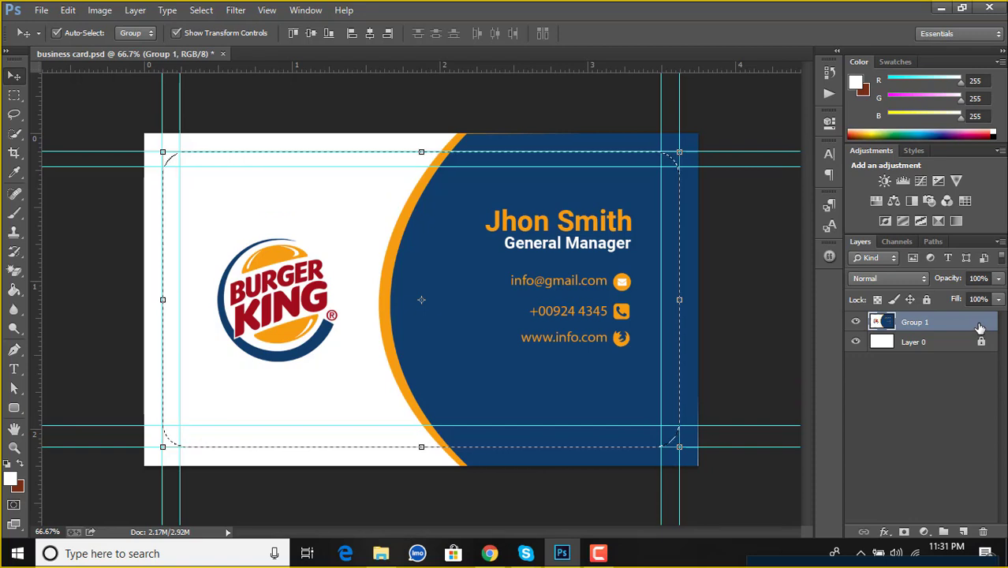
key(ctrl+z)
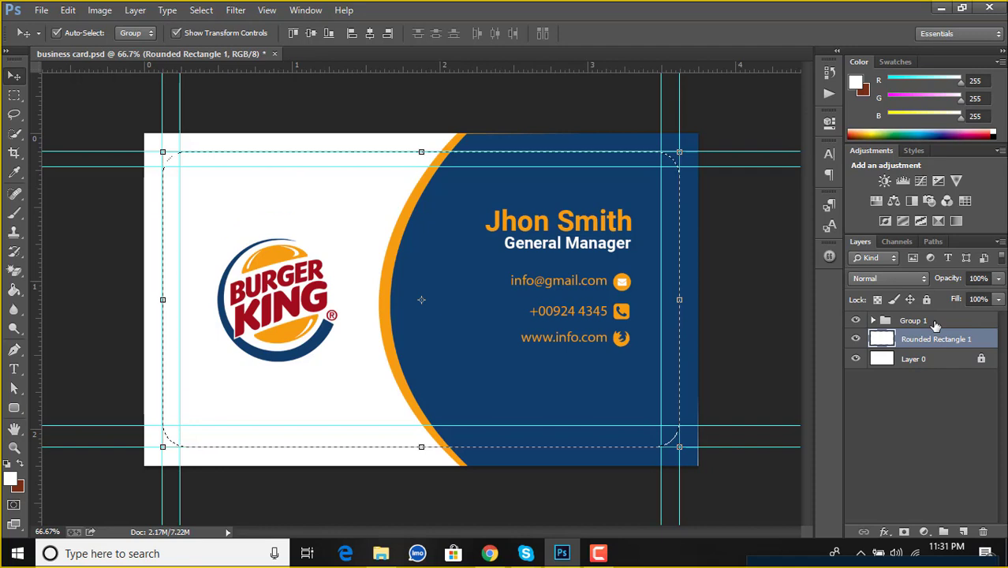
click(873, 320)
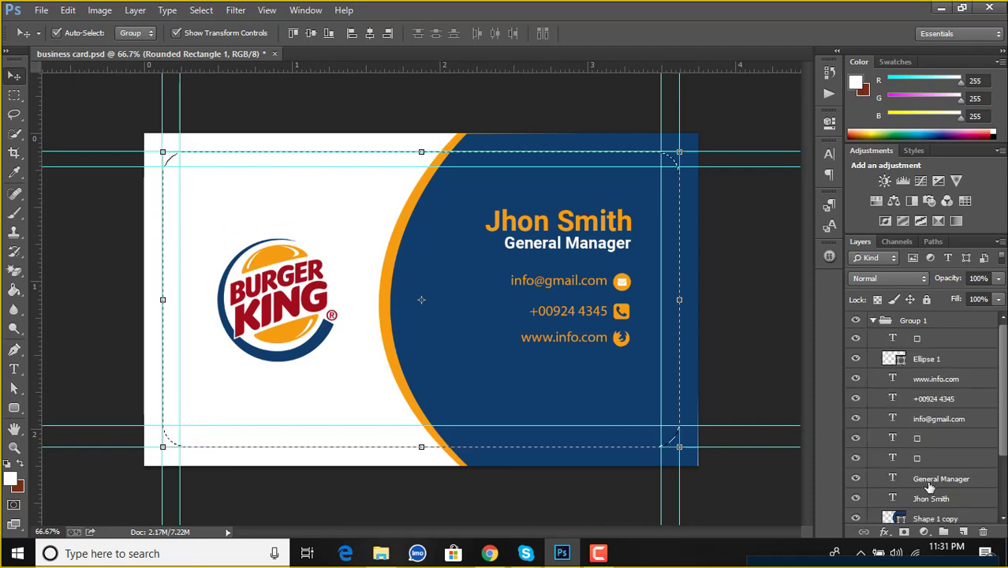
scroll(931, 481, down, 3)
scroll(936, 485, up, 2)
scroll(937, 486, up, 1)
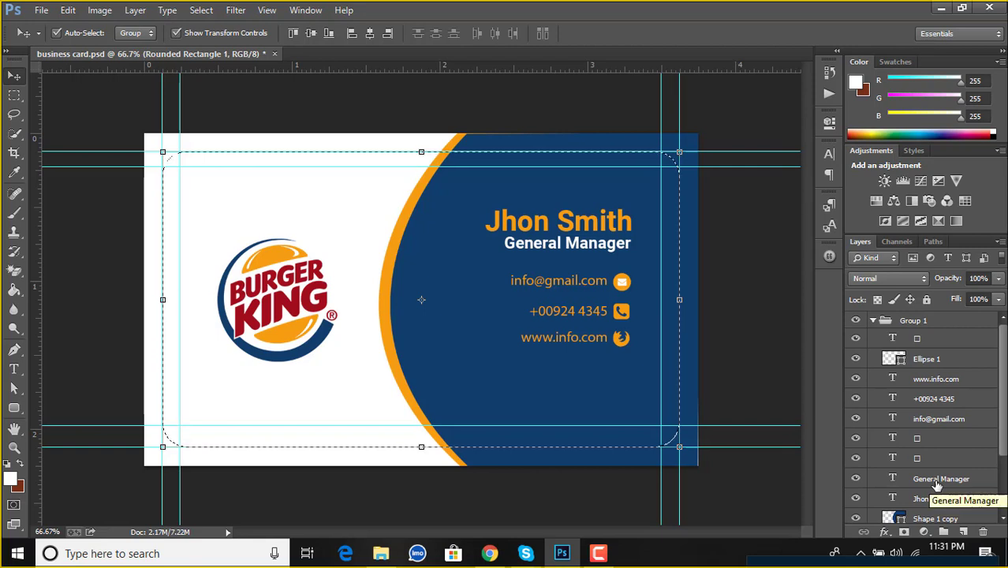
click(874, 321)
click(874, 320)
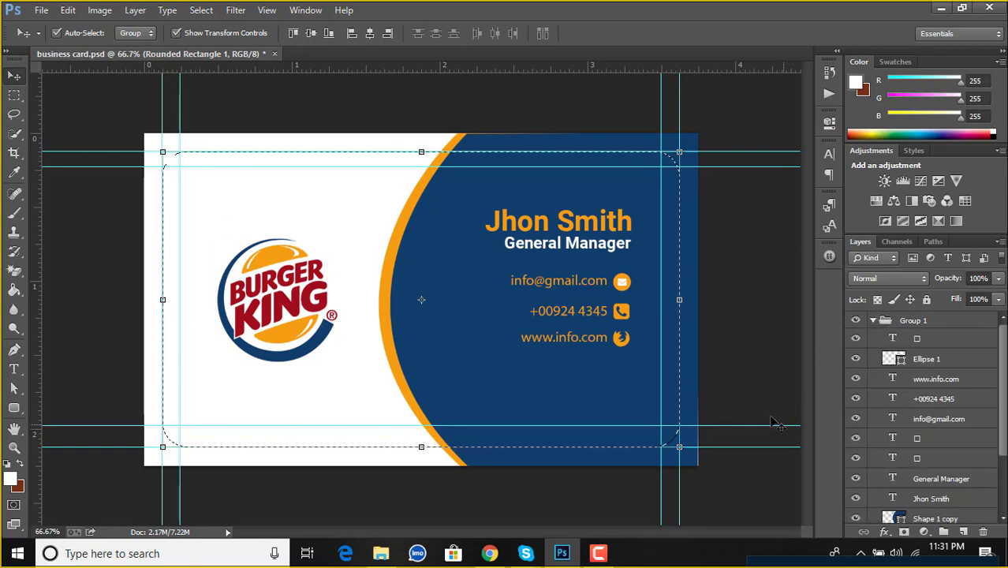
click(865, 324)
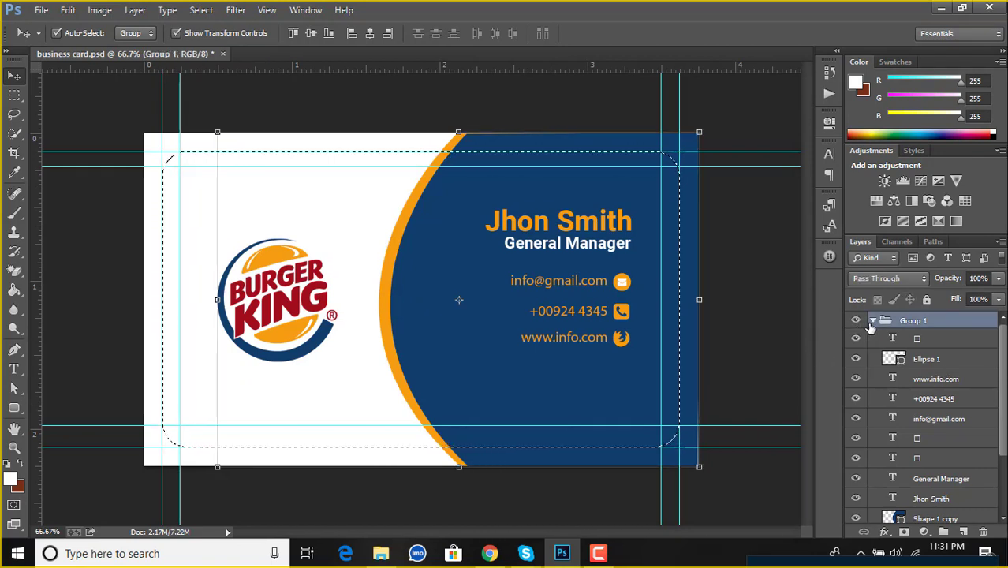
click(872, 322)
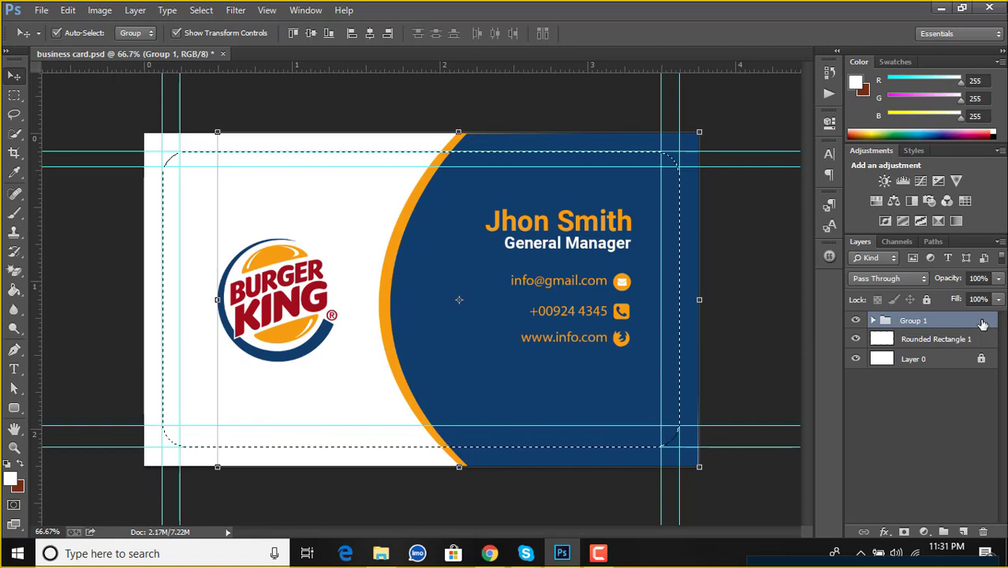
Step: Duplicate Group 1 as Group 1 copy
right_click(868, 320)
click(824, 167)
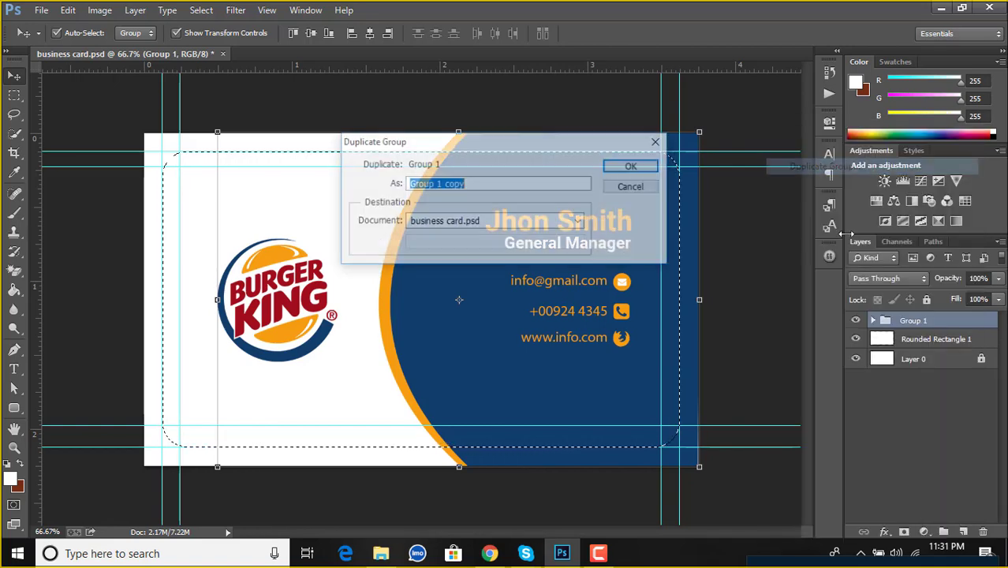
click(634, 166)
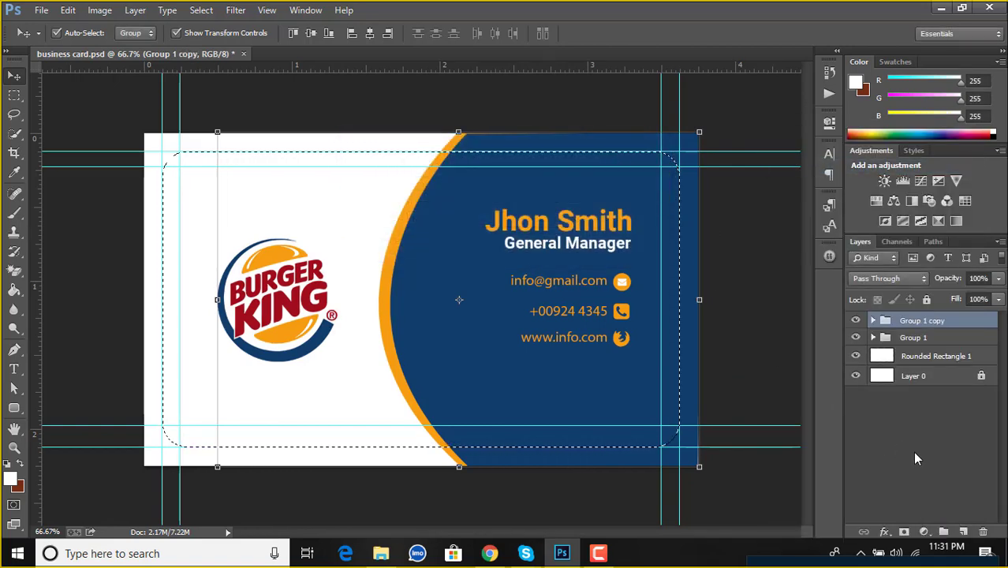
click(895, 341)
click(915, 357)
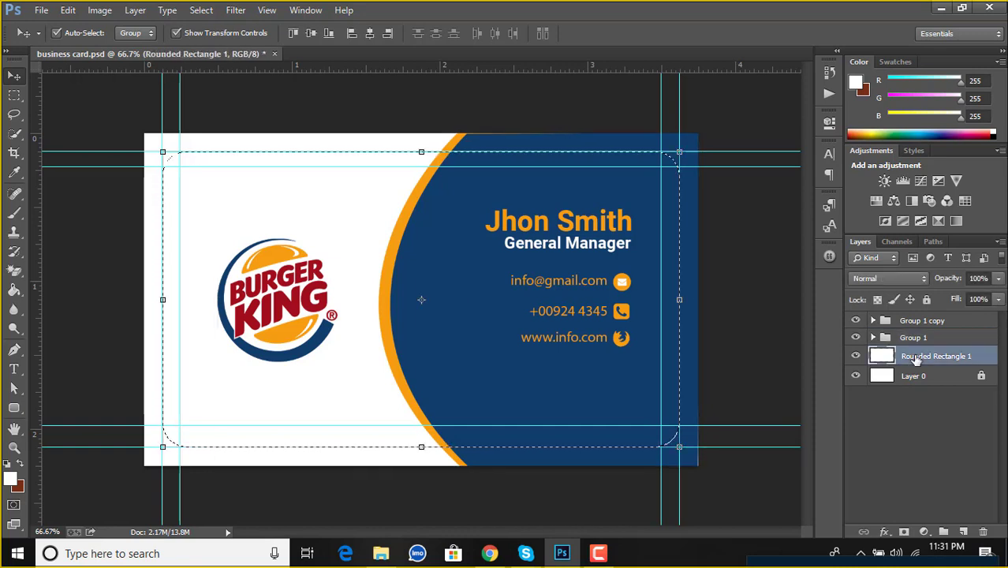
Step: Expand Group 1 copy to review its layers, then collapse it
click(921, 428)
click(874, 320)
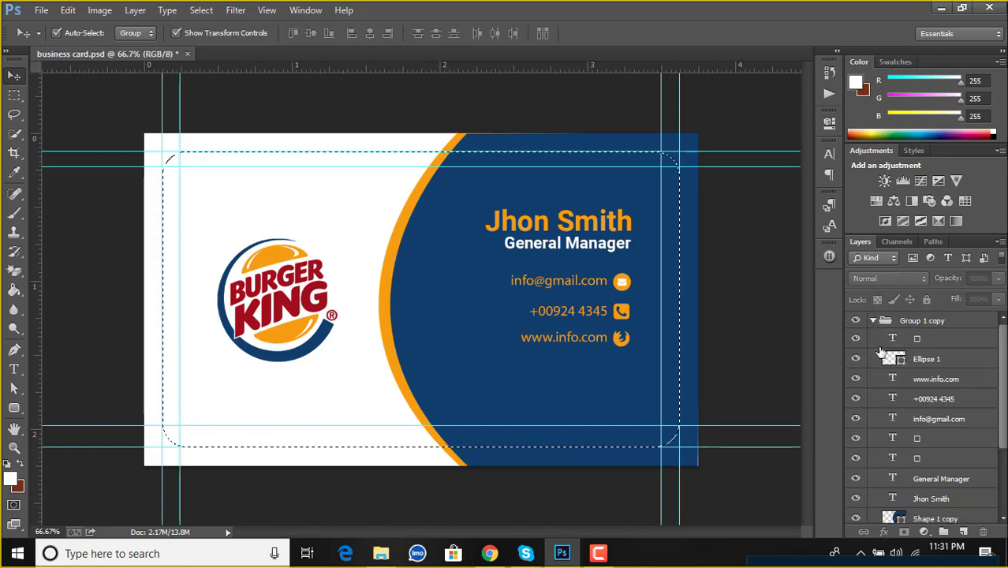
scroll(930, 473, down, 2)
scroll(929, 473, down, 2)
scroll(930, 475, up, 2)
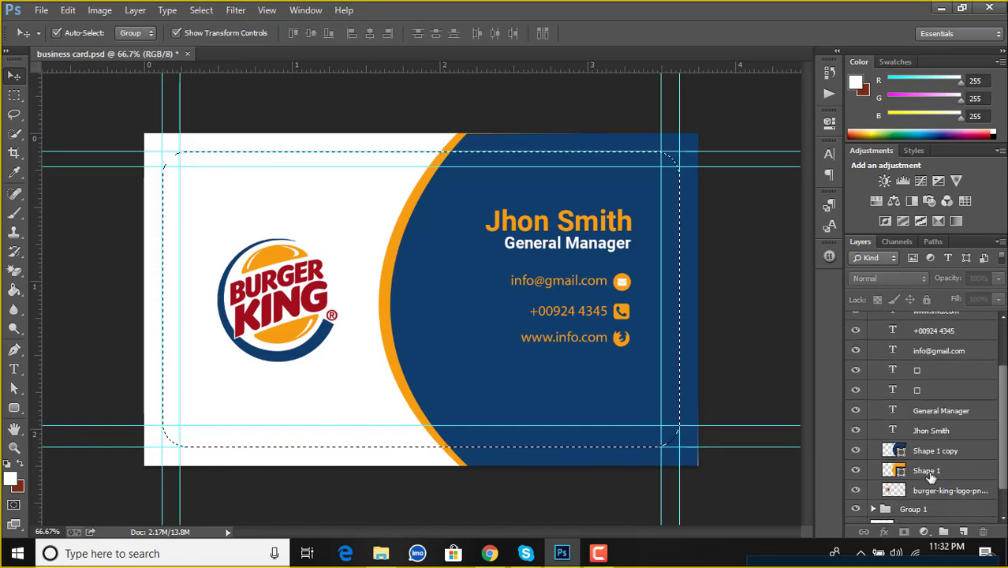
scroll(931, 477, down, 1)
scroll(931, 477, down, 1)
scroll(931, 475, up, 1)
scroll(931, 473, up, 3)
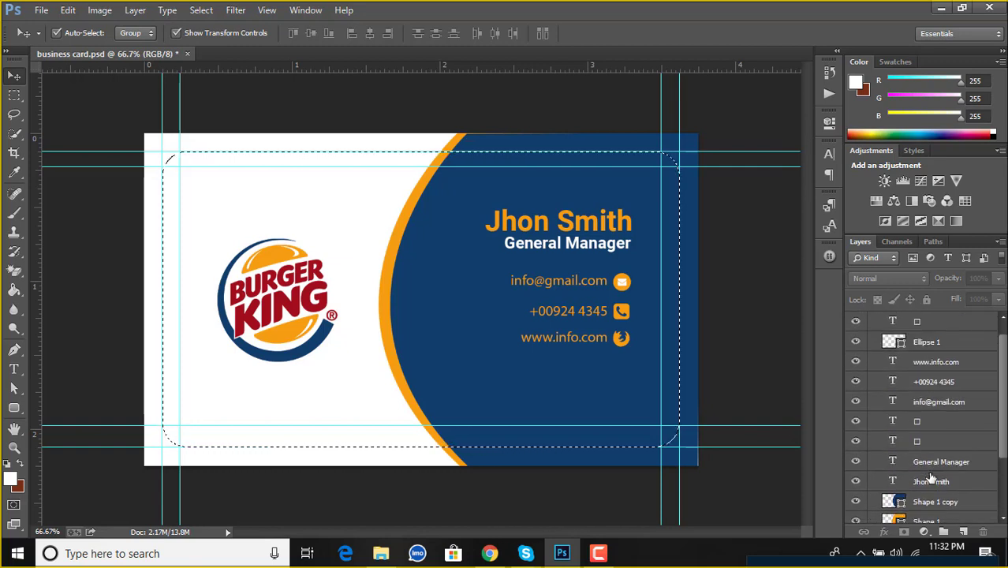
scroll(931, 472, up, 2)
click(873, 320)
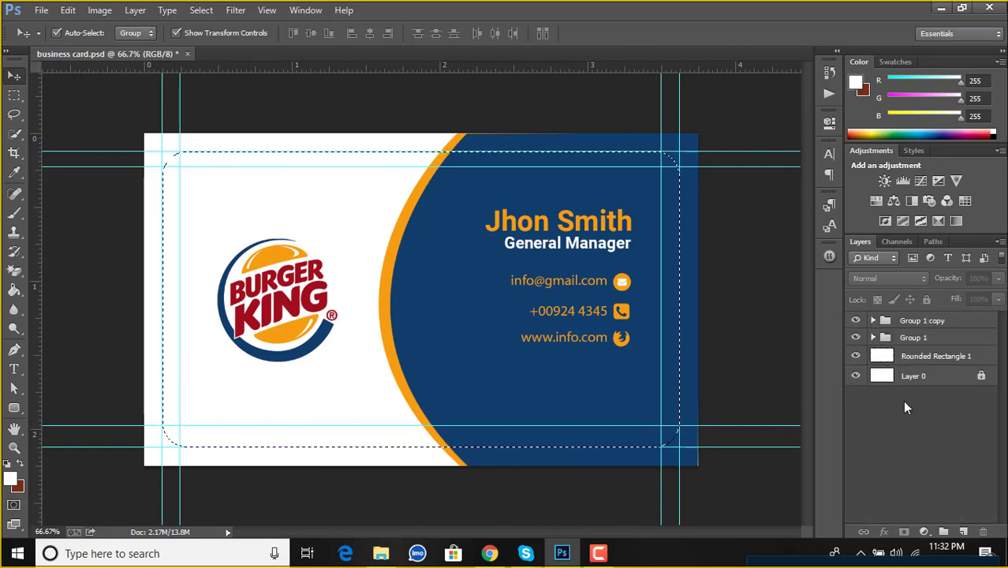
Step: Hide Group 1 copy and lock it against editing
click(856, 320)
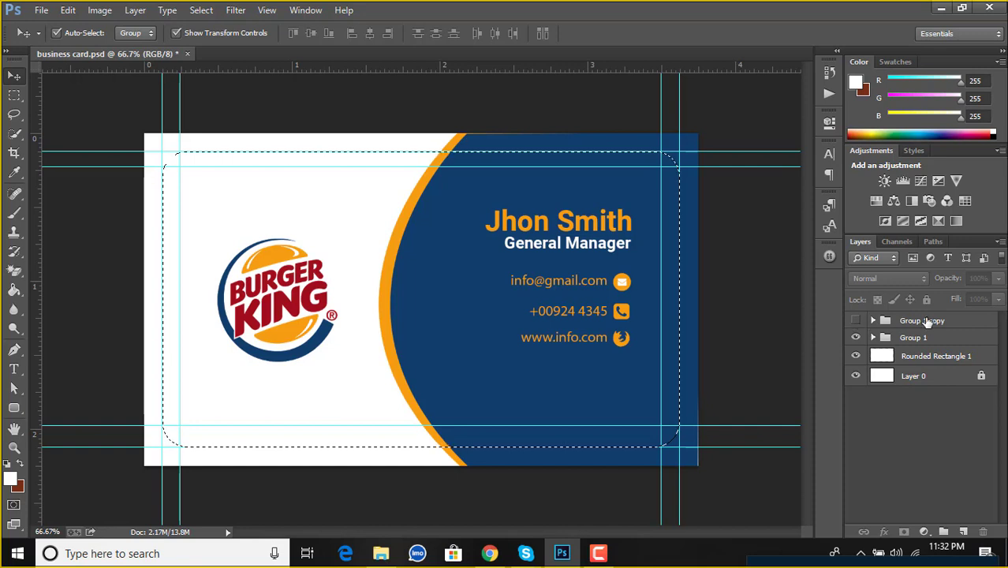
click(951, 322)
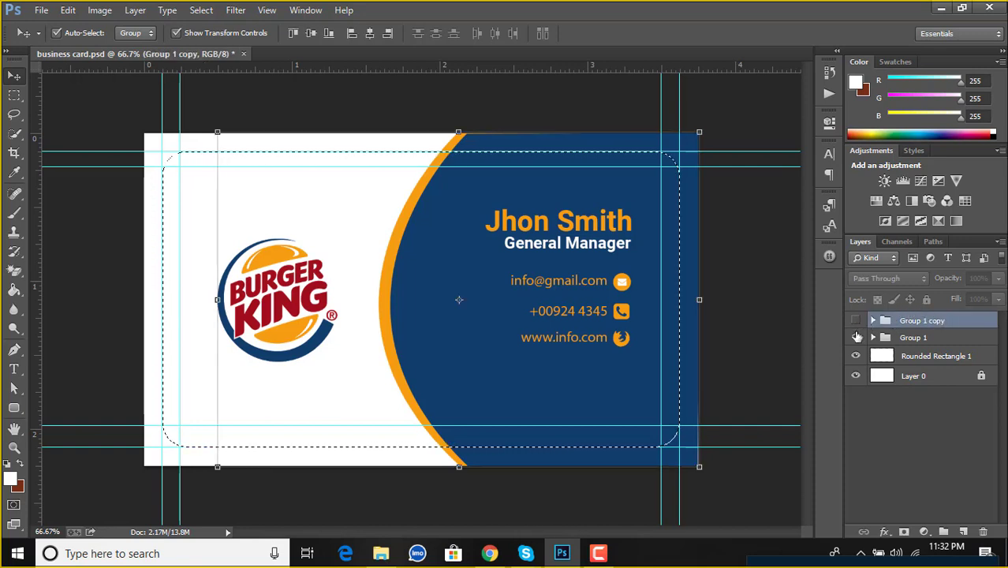
click(856, 321)
click(927, 300)
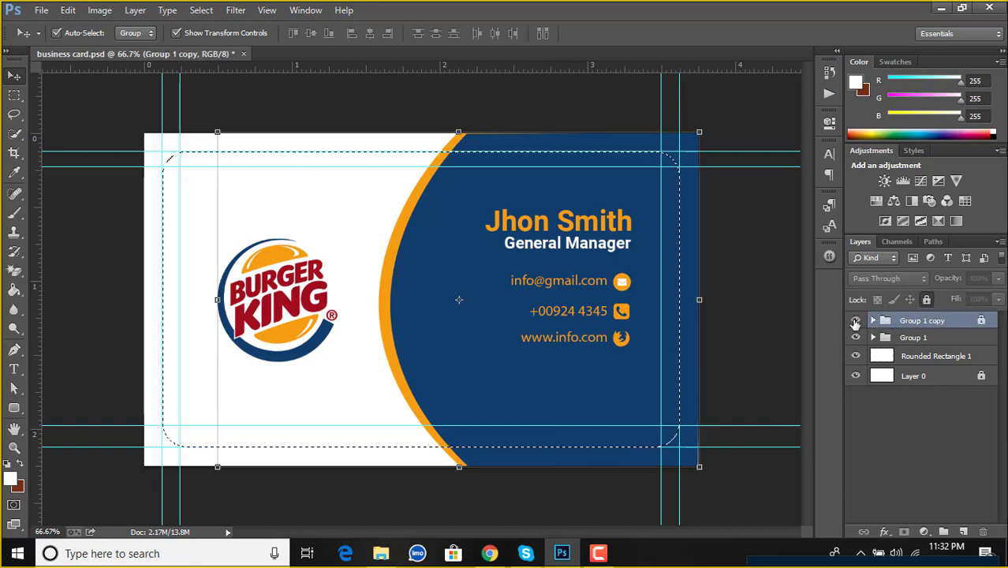
Step: Select Rounded Rectangle 1 plus Group 1 and apply Merge Layers to combine them
click(928, 445)
click(953, 356)
click(953, 344)
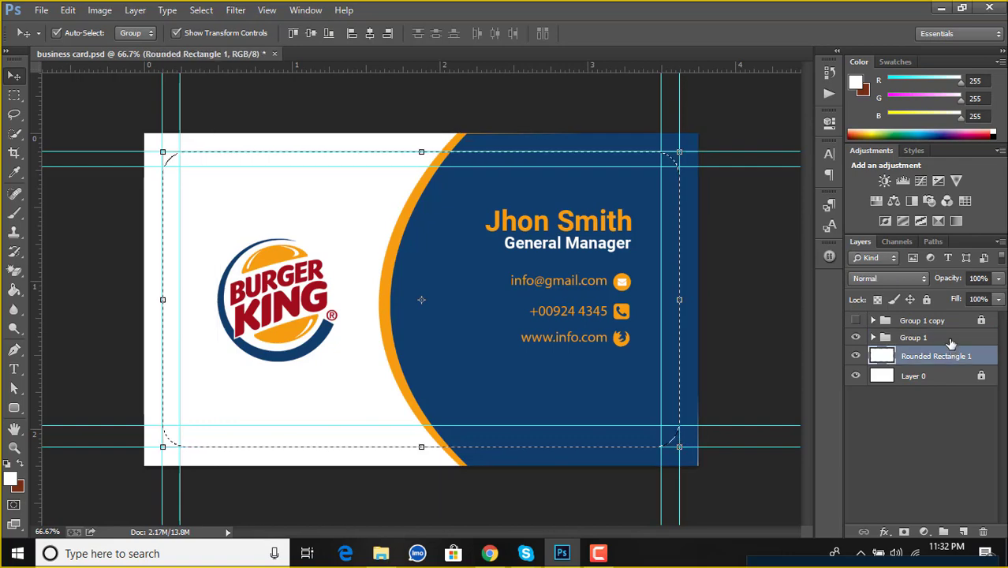
ctrl+click(949, 338)
right_click(949, 338)
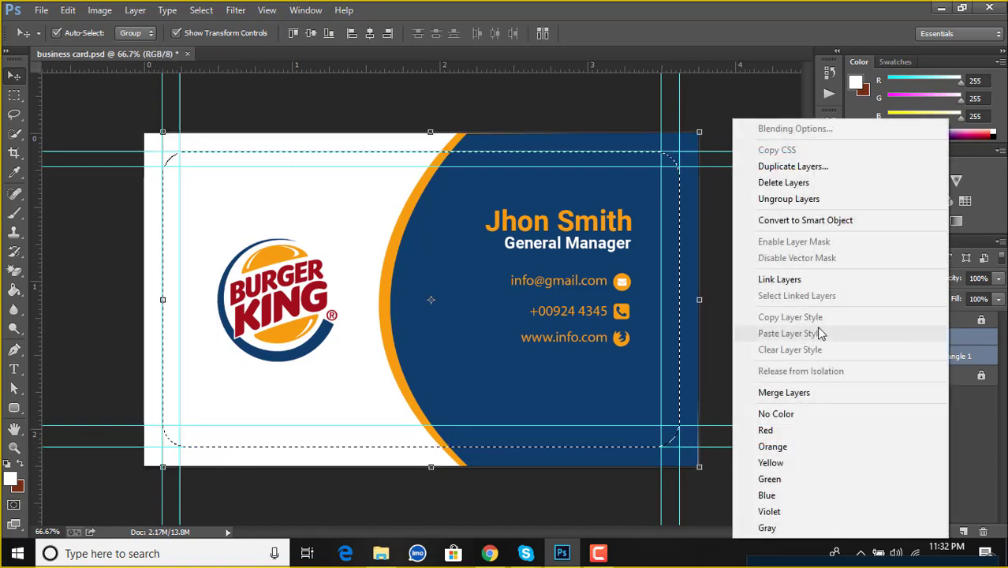
click(797, 393)
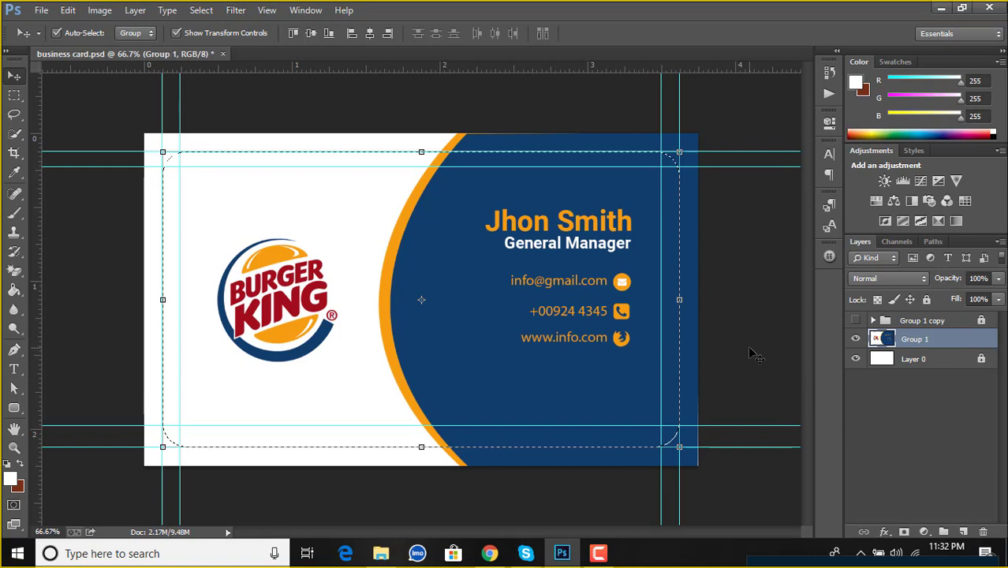
Step: Dismiss the no-layers-selected warning and shift the merged Group 1 artwork down and right
click(617, 340)
click(513, 347)
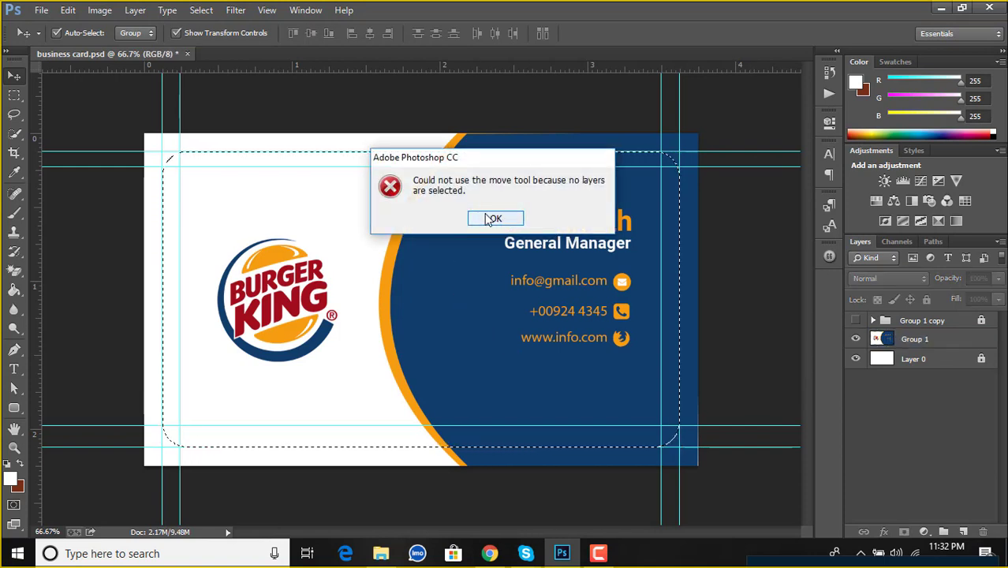
click(488, 219)
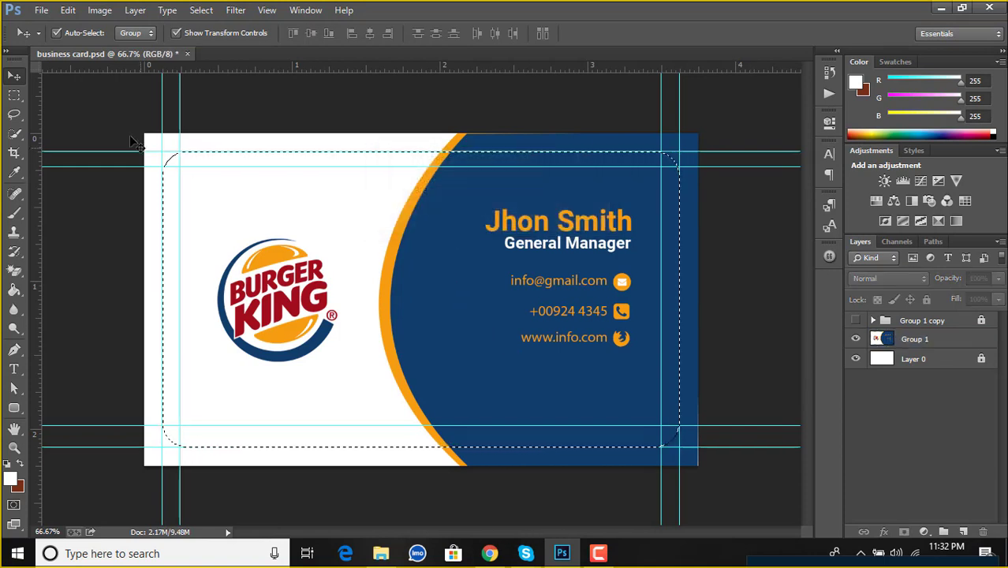
click(950, 345)
mouse_move(522, 313)
mouse_down()
mouse_move(573, 360)
mouse_move(505, 326)
mouse_up()
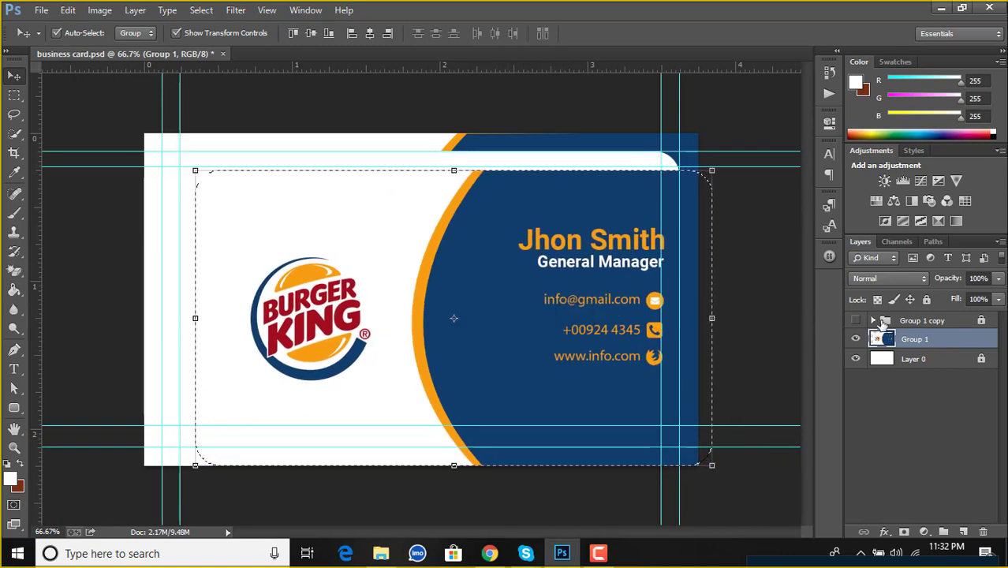
Step: Try moving the locked Group 1 copy and dismiss the could-not-move error
click(873, 320)
click(918, 361)
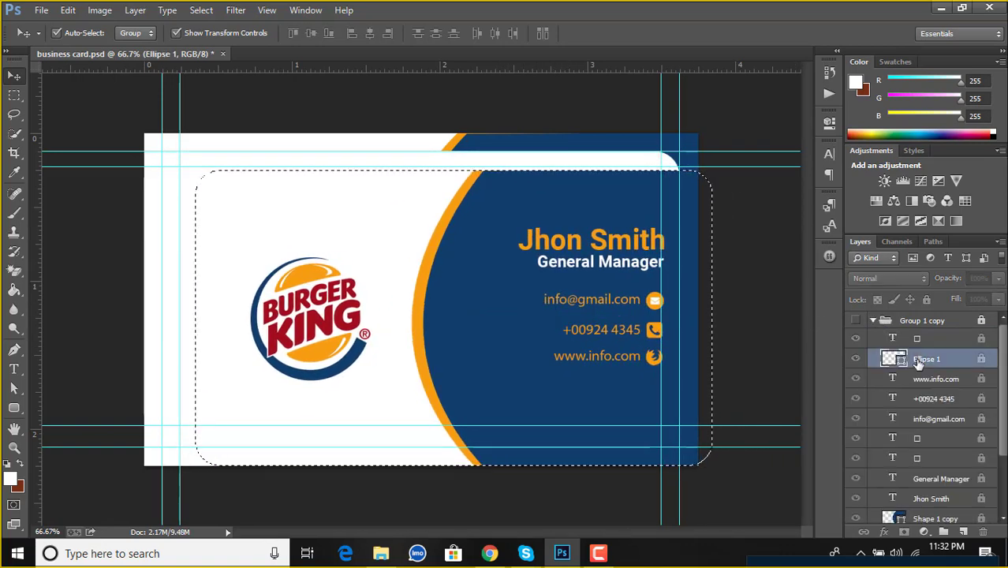
click(874, 320)
drag(491, 339, 470, 317)
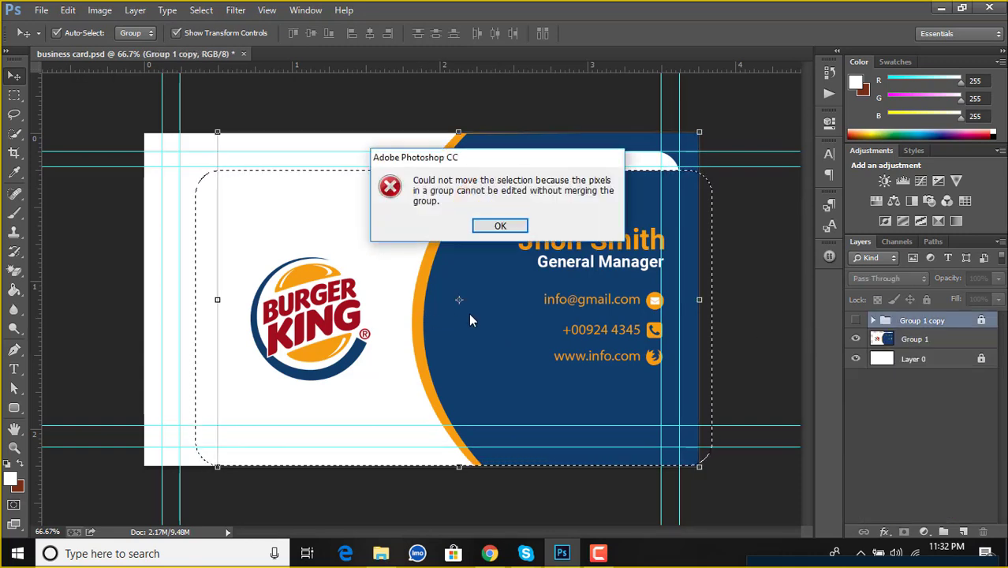
click(500, 223)
Step: Nudge the merged Group 1 artwork until it lines up with the rounded selection
click(954, 342)
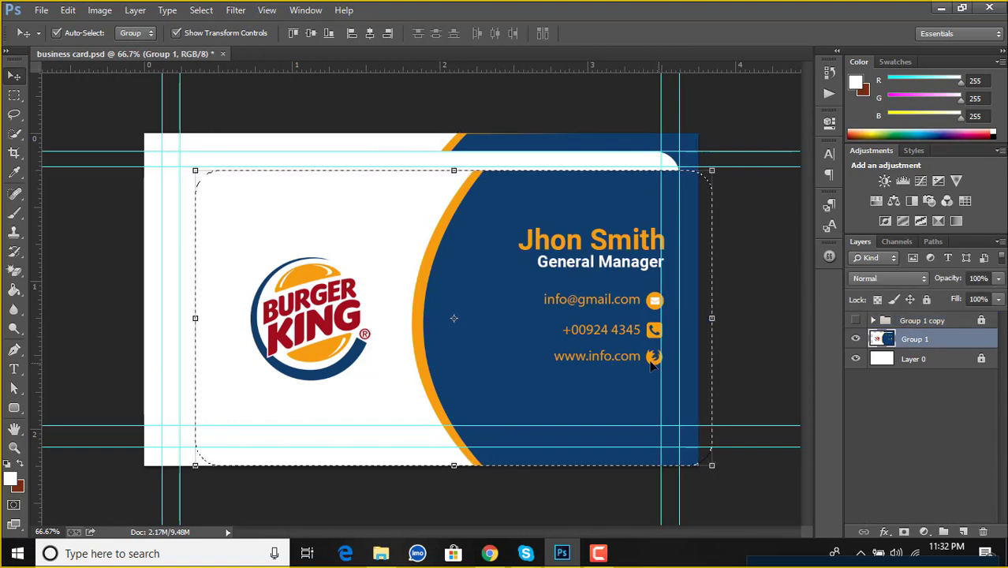
mouse_move(523, 383)
mouse_down()
mouse_move(497, 356)
mouse_move(553, 374)
mouse_move(534, 394)
mouse_up()
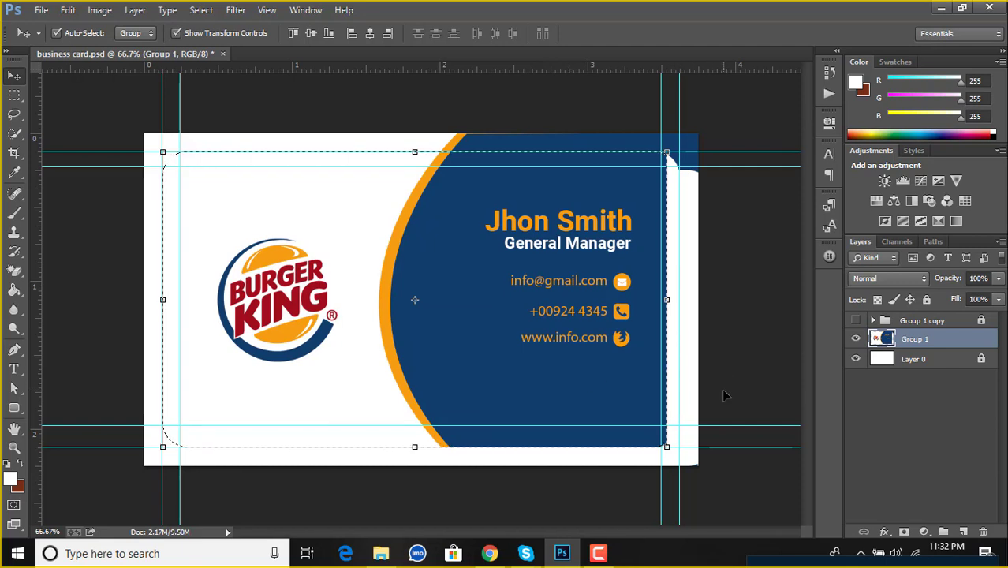
key(shift+Right)
key(shift+Right)
key(shift+Right)
key(shift+Down)
key(shift+Down)
key(shift+Down)
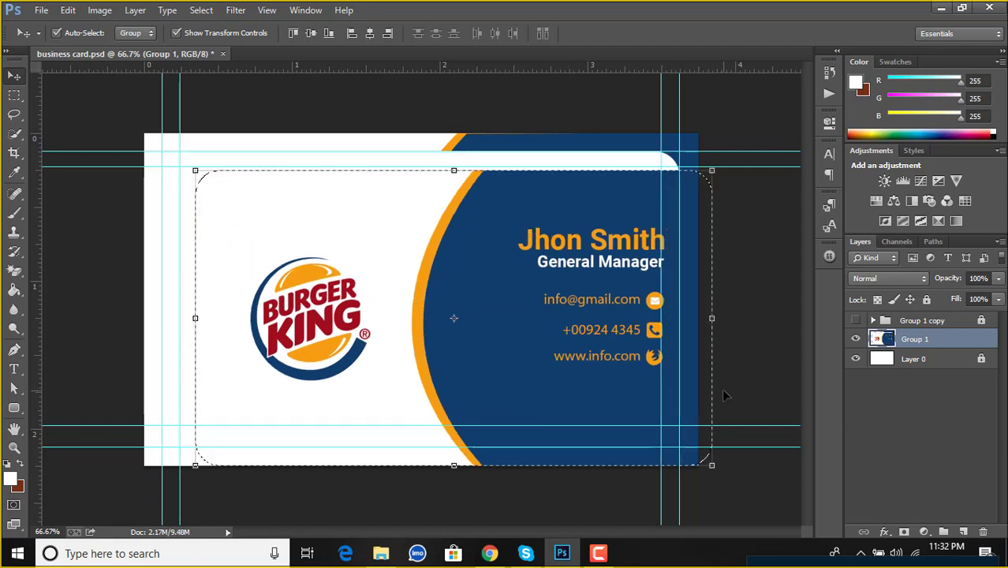
drag(525, 320, 498, 305)
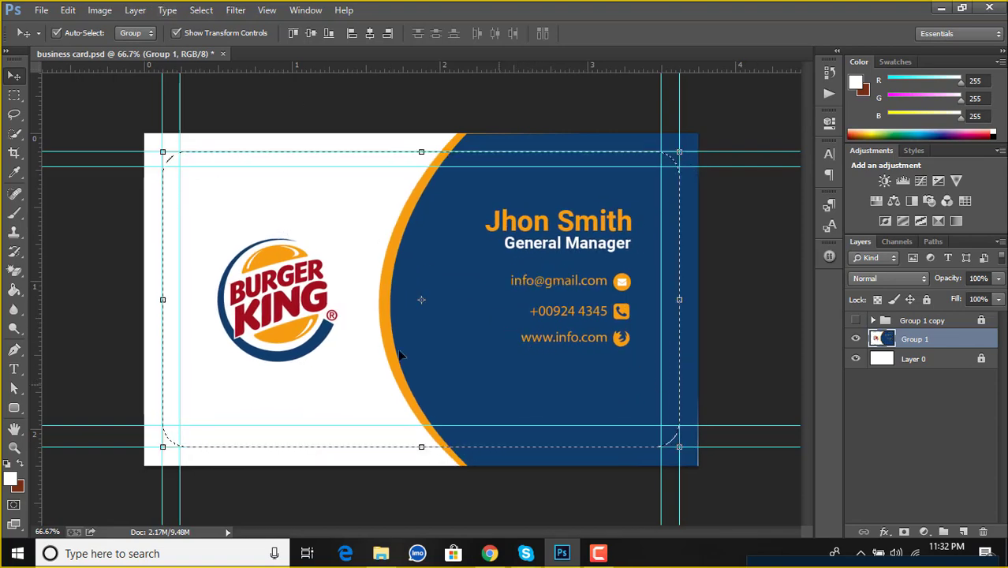
click(206, 10)
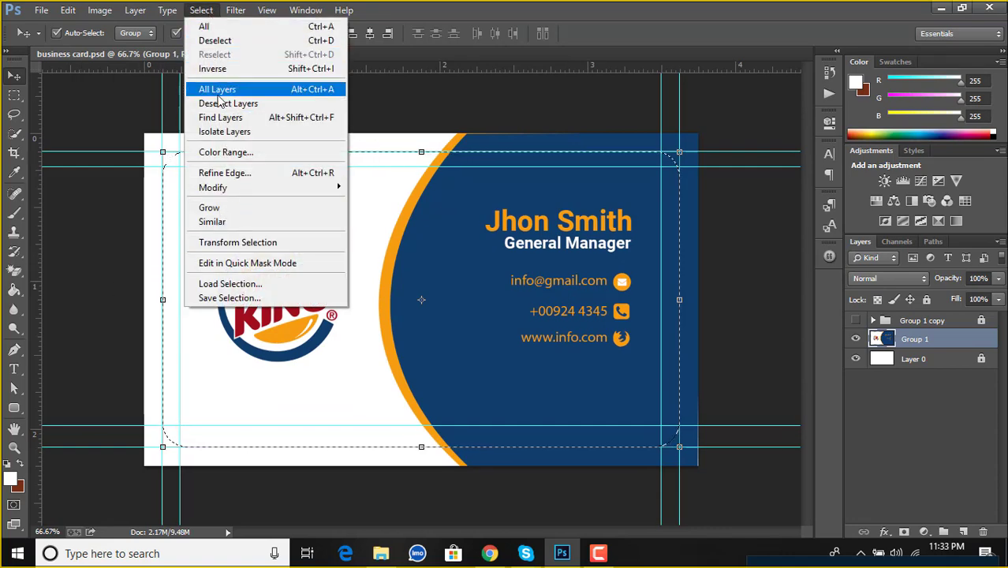
click(237, 40)
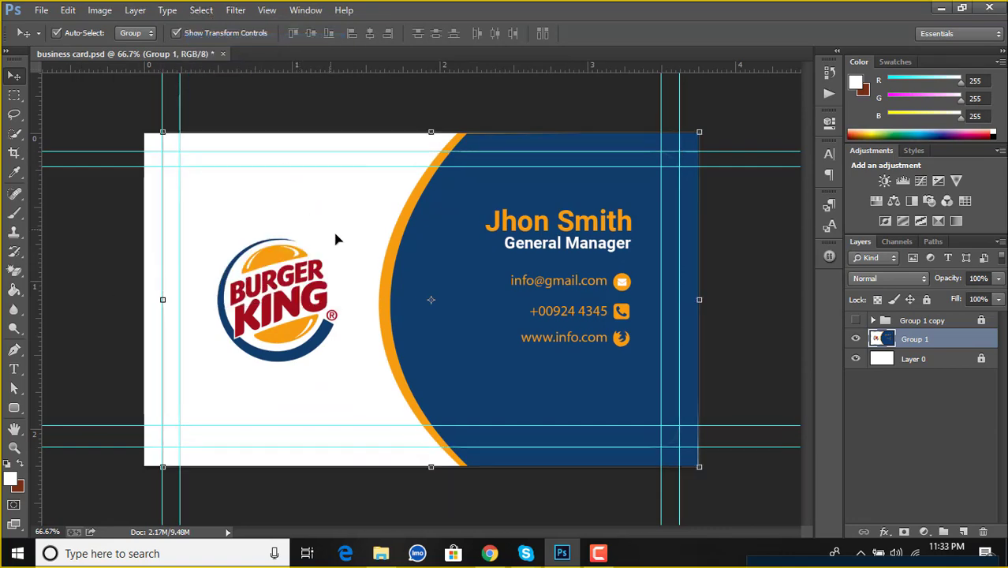
mouse_move(333, 229)
mouse_down()
mouse_move(387, 252)
mouse_move(326, 293)
mouse_move(338, 288)
mouse_up()
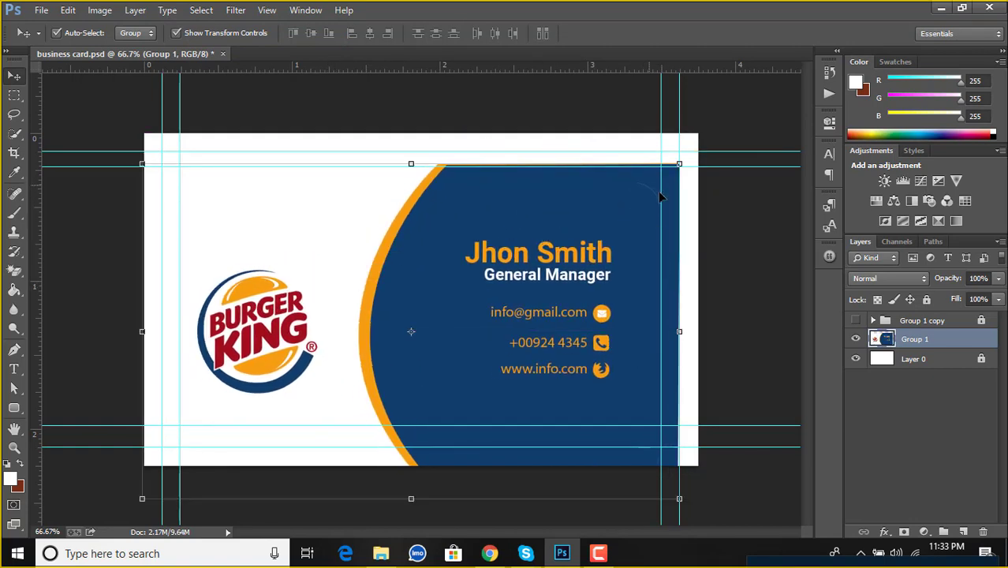
key(shift+Up)
key(shift+Up)
key(shift+Up)
key(shift+Right)
key(shift+Right)
key(shift+Right)
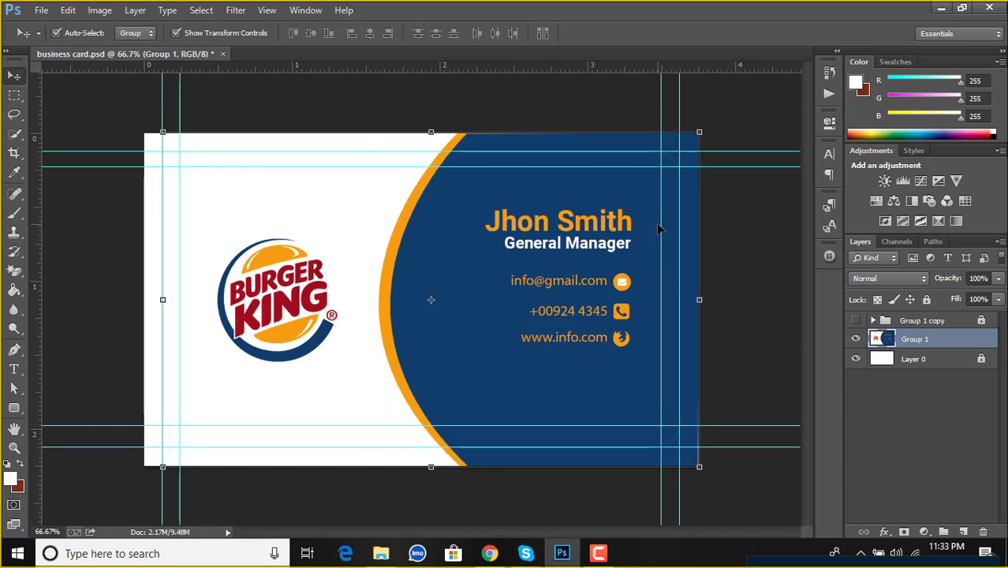
key(shift+Down)
key(shift+Down)
key(shift+Down)
key(shift+Left)
key(shift+Left)
key(shift+Left)
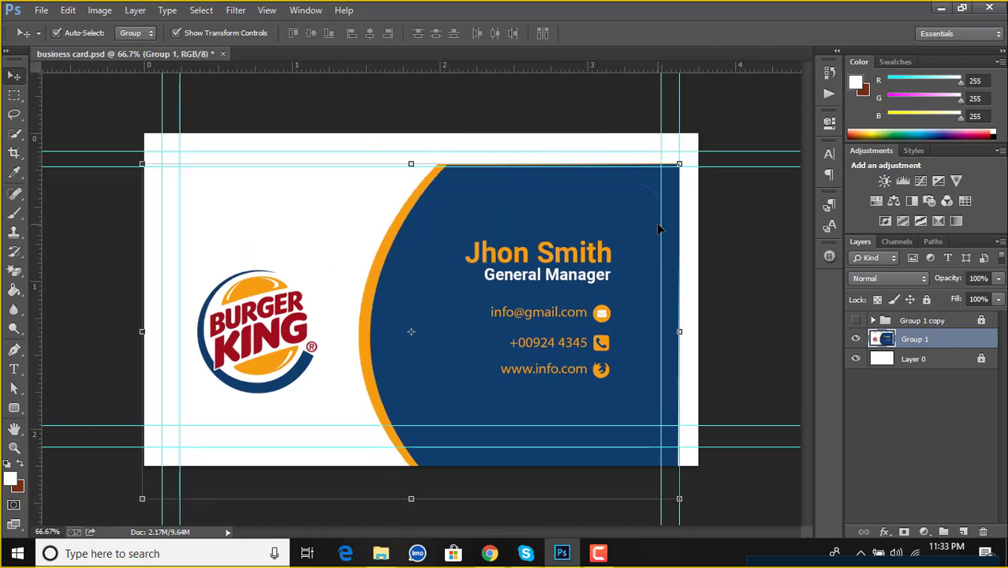
key(shift+Up)
key(shift+Up)
key(shift+Up)
key(shift+Right)
key(shift+Right)
key(shift+Right)
key(ctrl+shift+d)
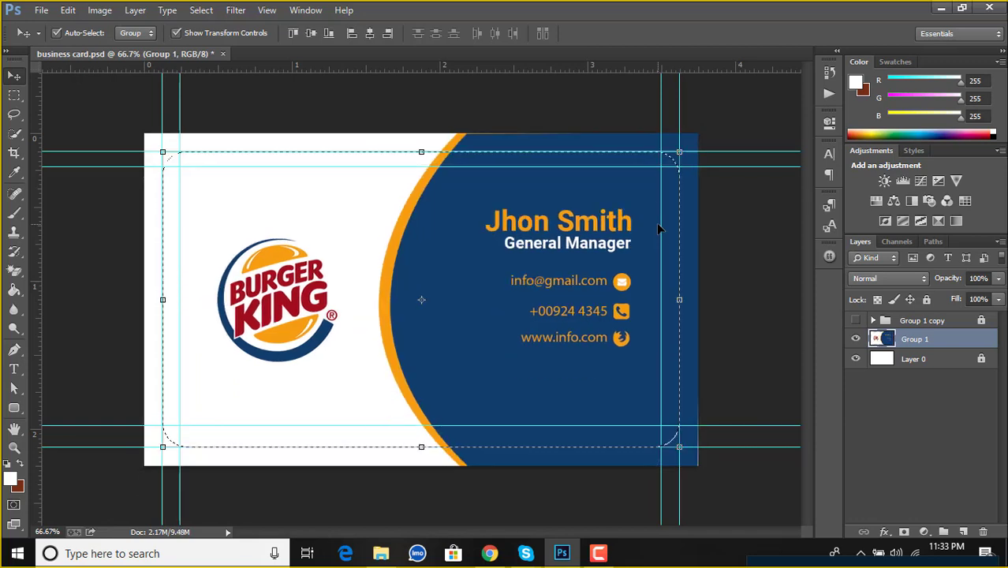
click(41, 10)
Step: Create a new 3.5 × 2 in, 300 ppi Untitled-1 document alongside the business card file
key(Escape)
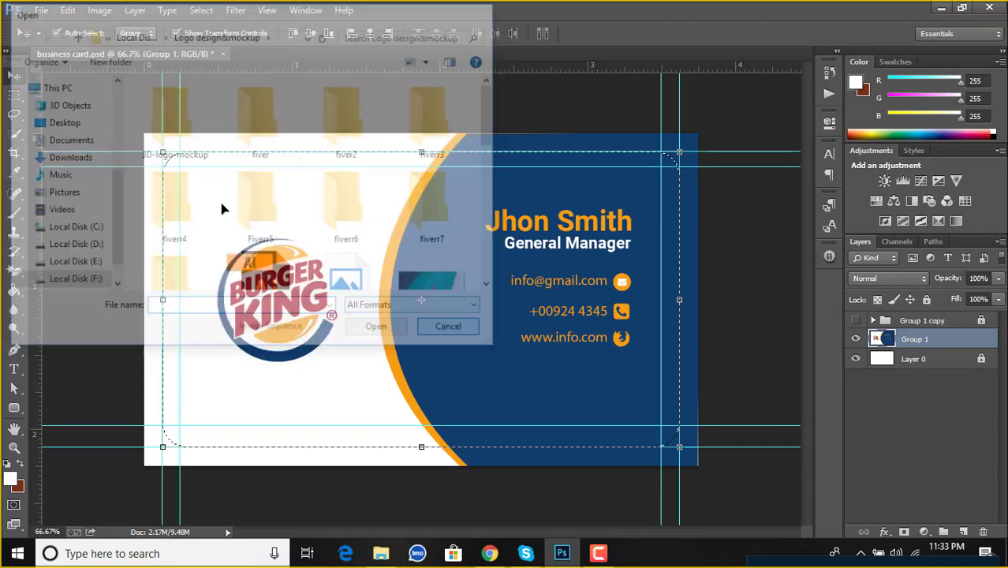
click(41, 10)
click(39, 22)
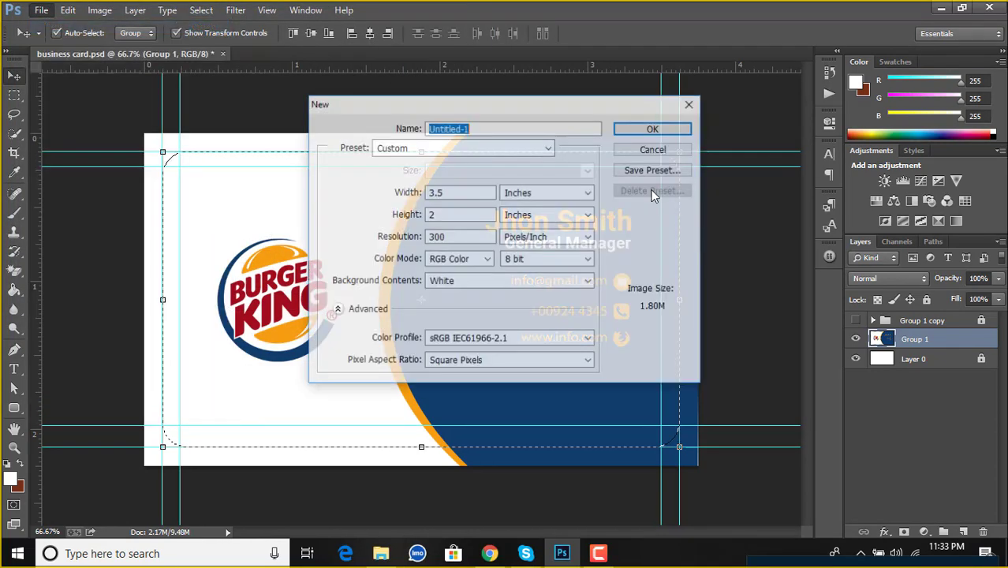
click(451, 194)
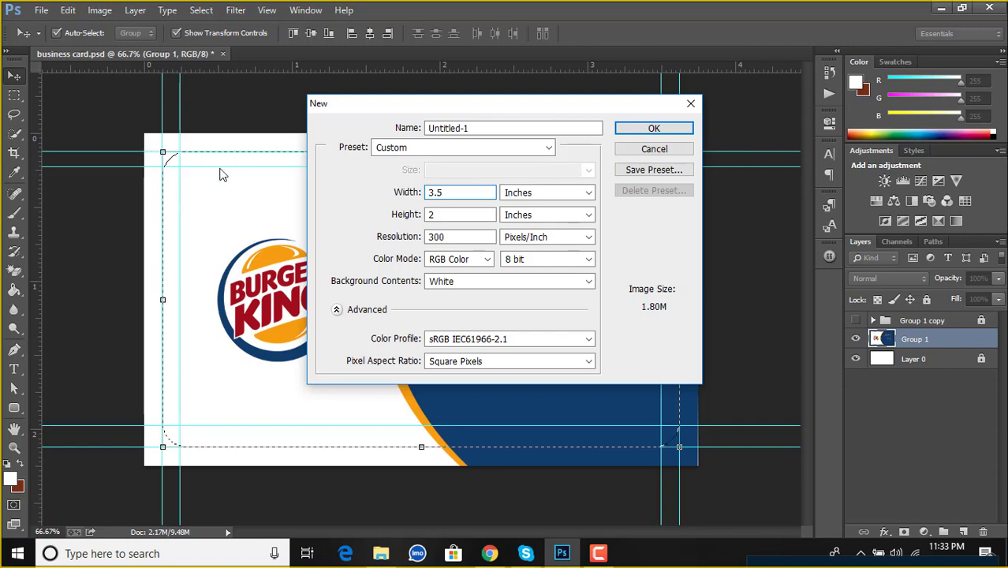
click(653, 129)
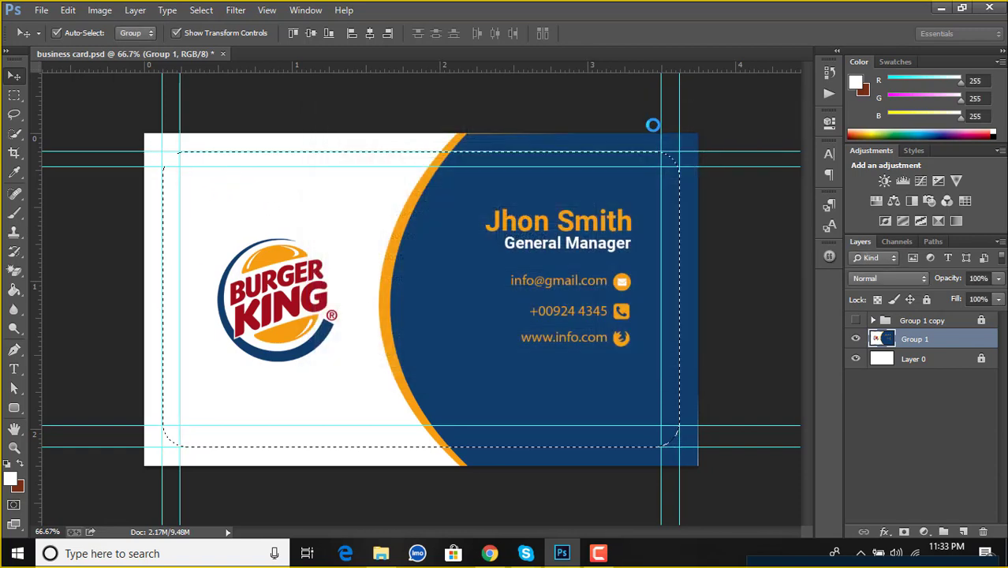
click(207, 60)
Step: Drag the rounded card artwork into Untitled-1 as Layer 1 and hide the white Background
mouse_move(304, 213)
mouse_down()
mouse_move(316, 56)
mouse_move(391, 235)
mouse_move(346, 275)
mouse_up()
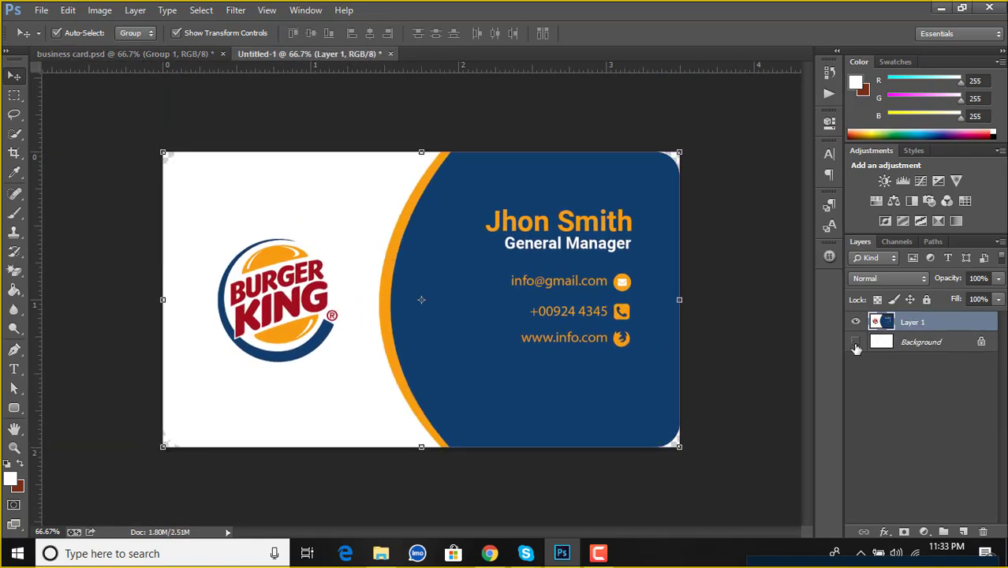
click(324, 125)
Step: Set up Save for Web as a transparent PNG-24 with the preview fitted to the window
click(41, 11)
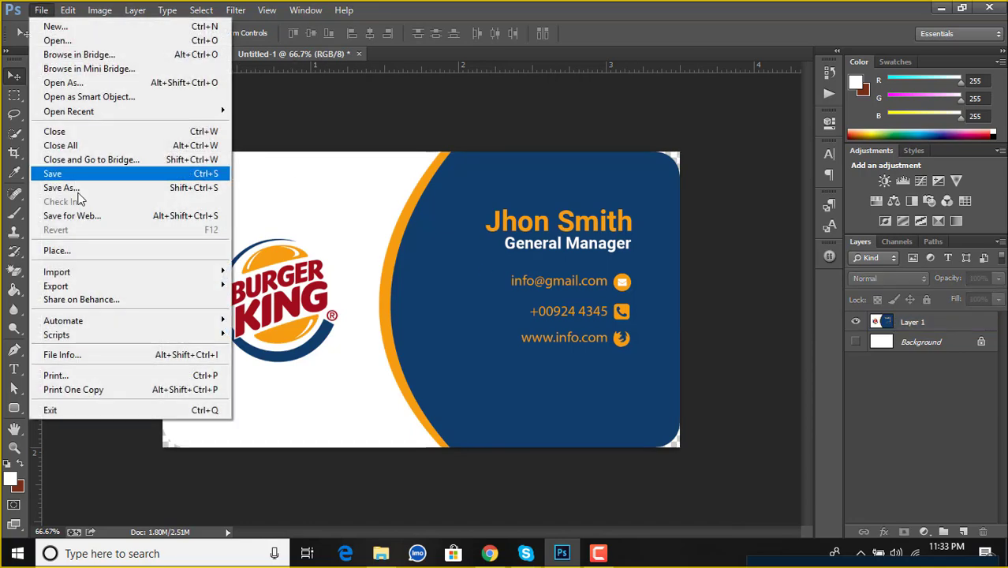
click(88, 220)
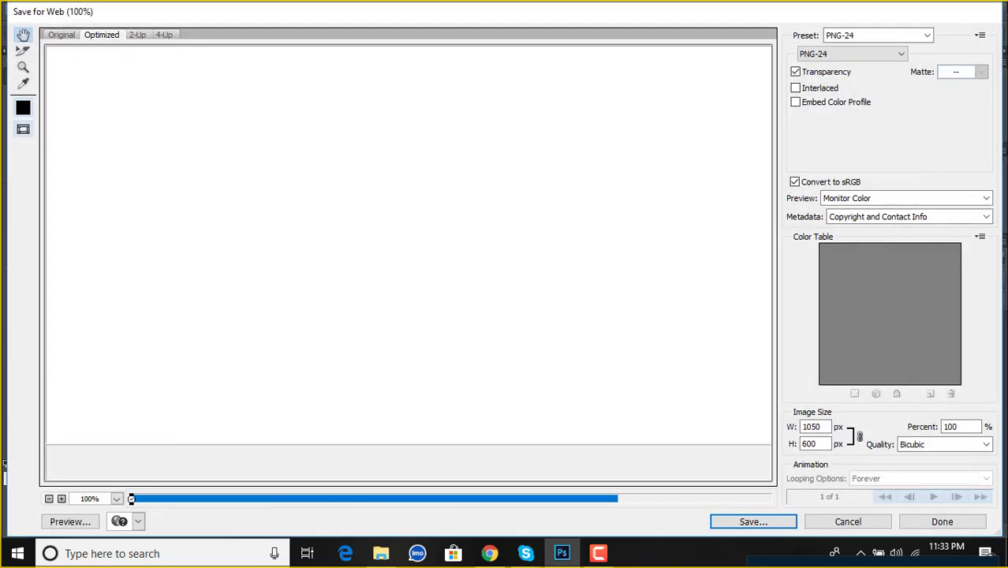
click(116, 501)
click(119, 481)
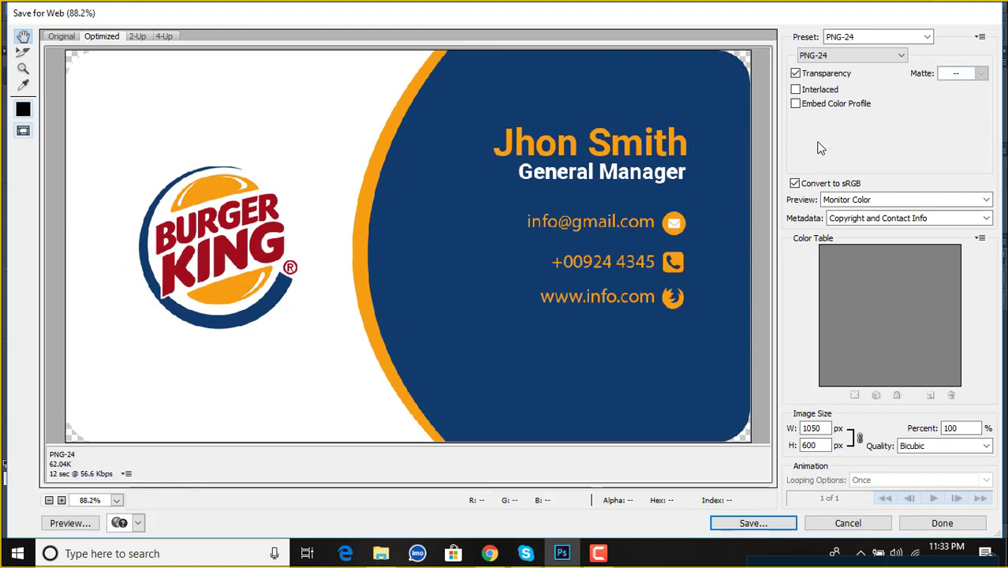
click(757, 524)
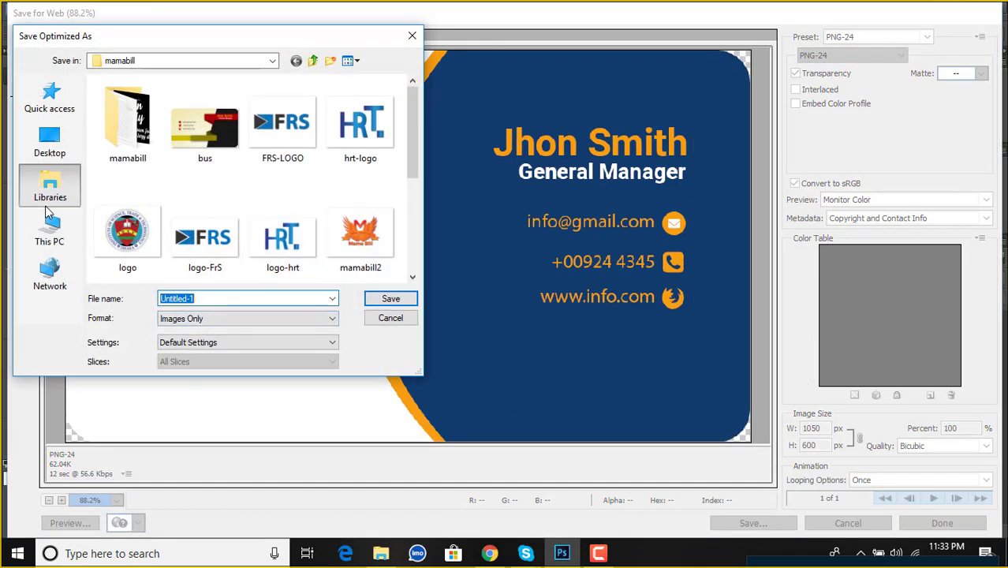
Step: Save Untitled-1.png to the Desktop under This PC and minimize Photoshop
click(49, 188)
click(59, 224)
double_click(166, 161)
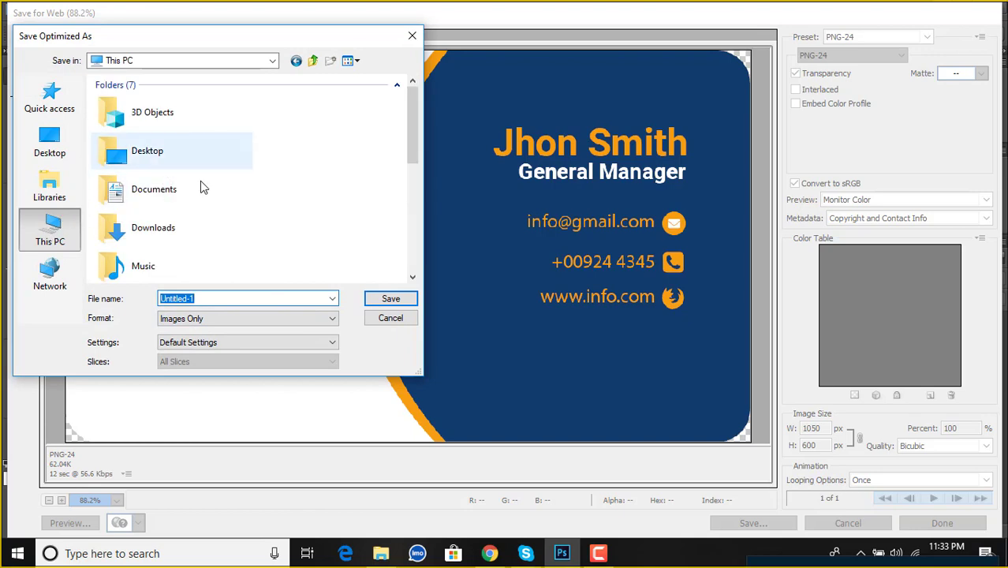
click(392, 299)
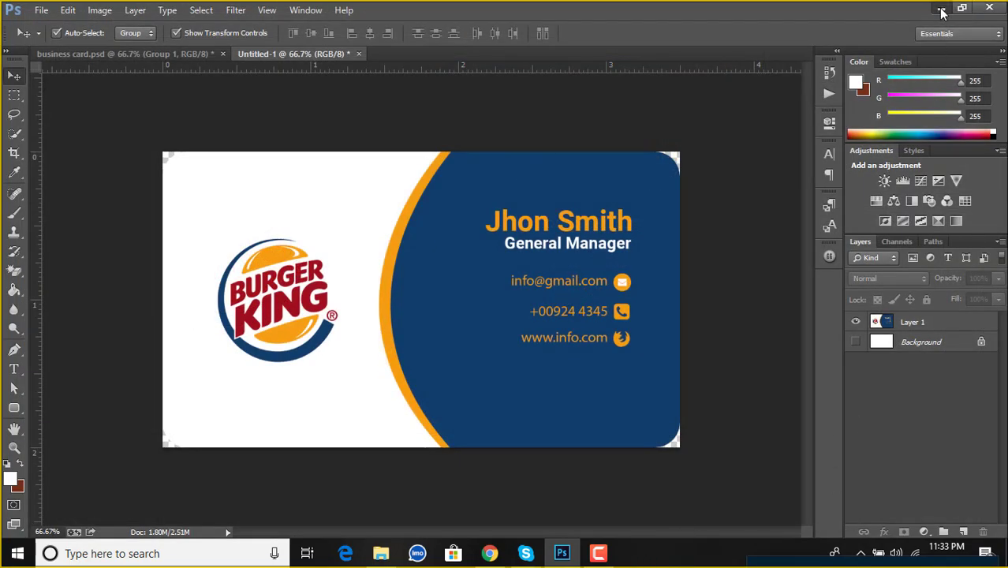
click(941, 10)
Step: Minimize File Explorer and open the Untitled-1 PNG from the desktop in Windows Photos
click(919, 7)
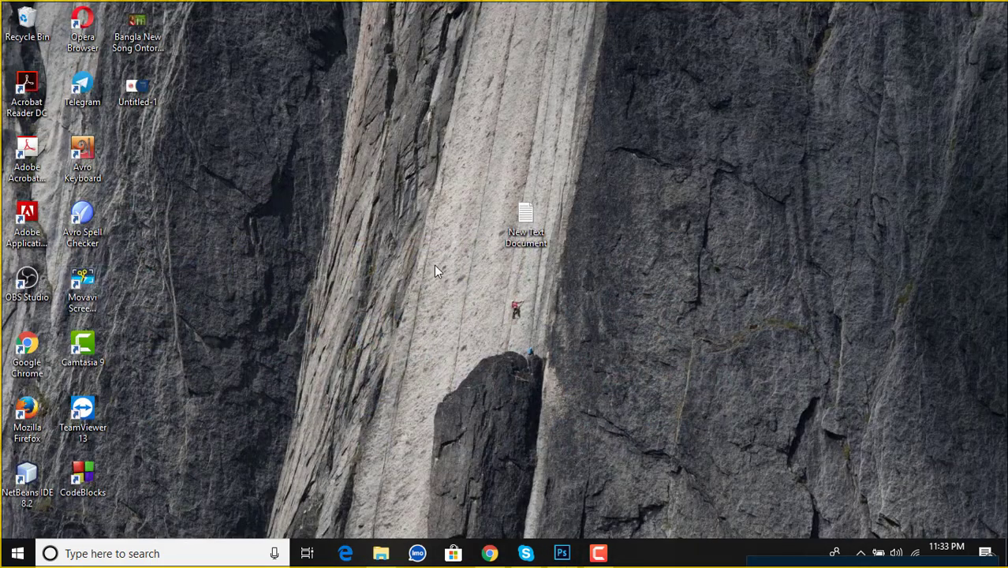
click(144, 89)
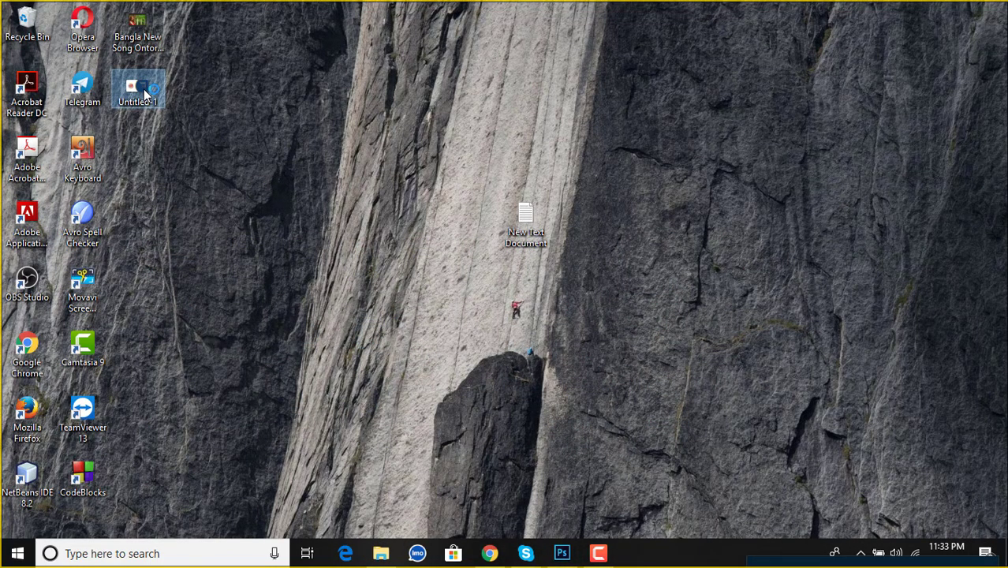
double_click(144, 89)
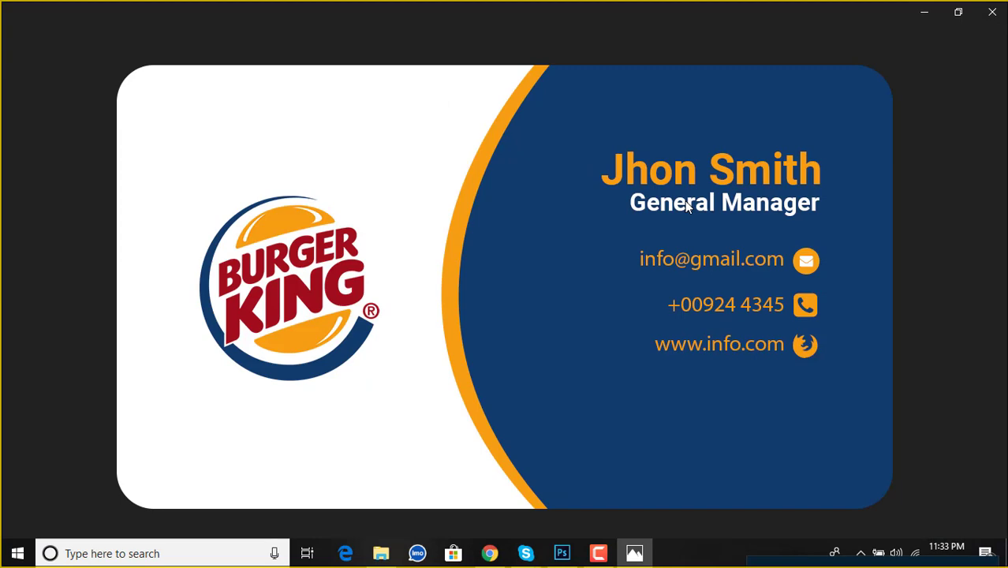